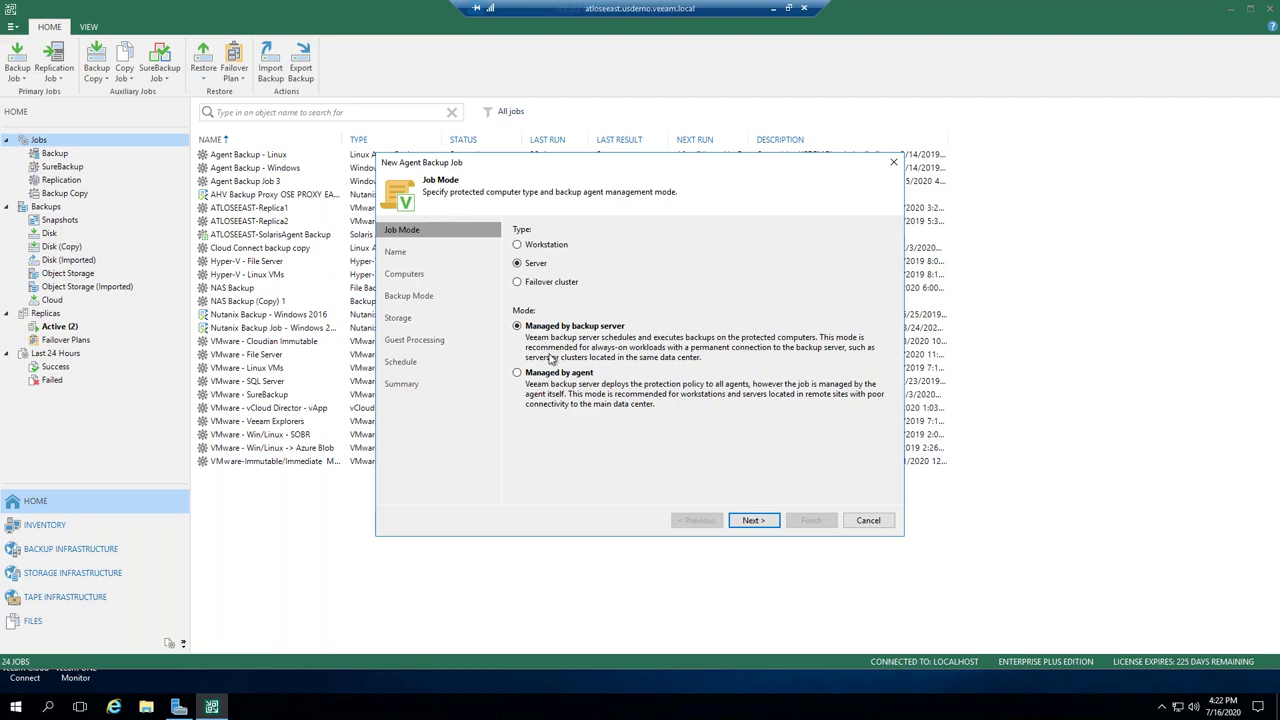
- Keep the server job managed by the backup server with its default name, and add the ATLOSEEAST - Linux protection group
{"action": "left_click", "coordinate": [770, 522]}
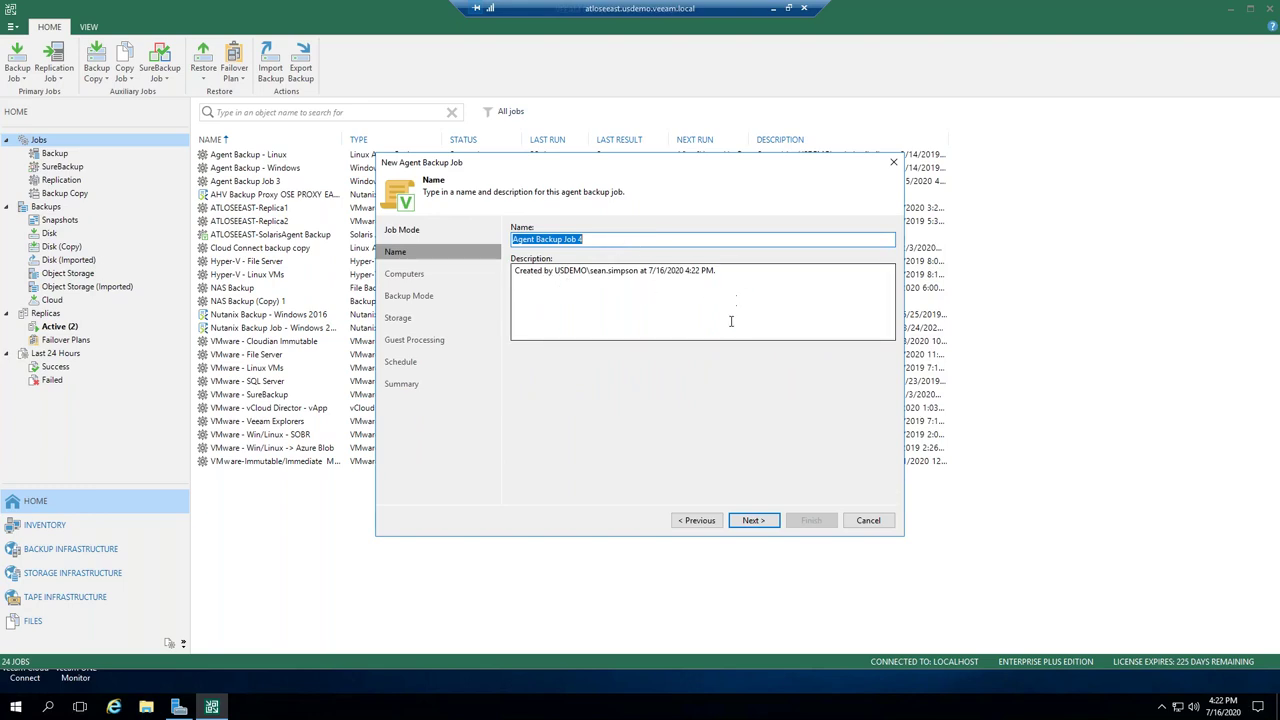
{"action": "left_click", "coordinate": [756, 520]}
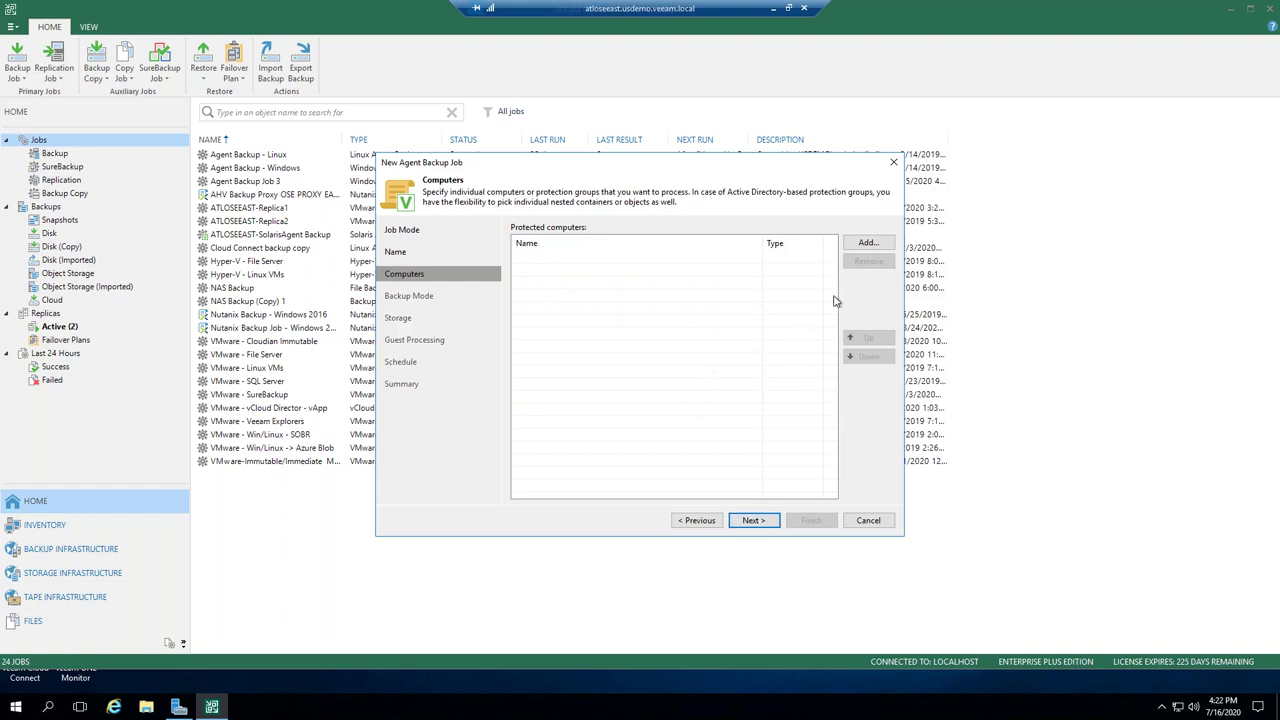
{"action": "left_click", "coordinate": [862, 246]}
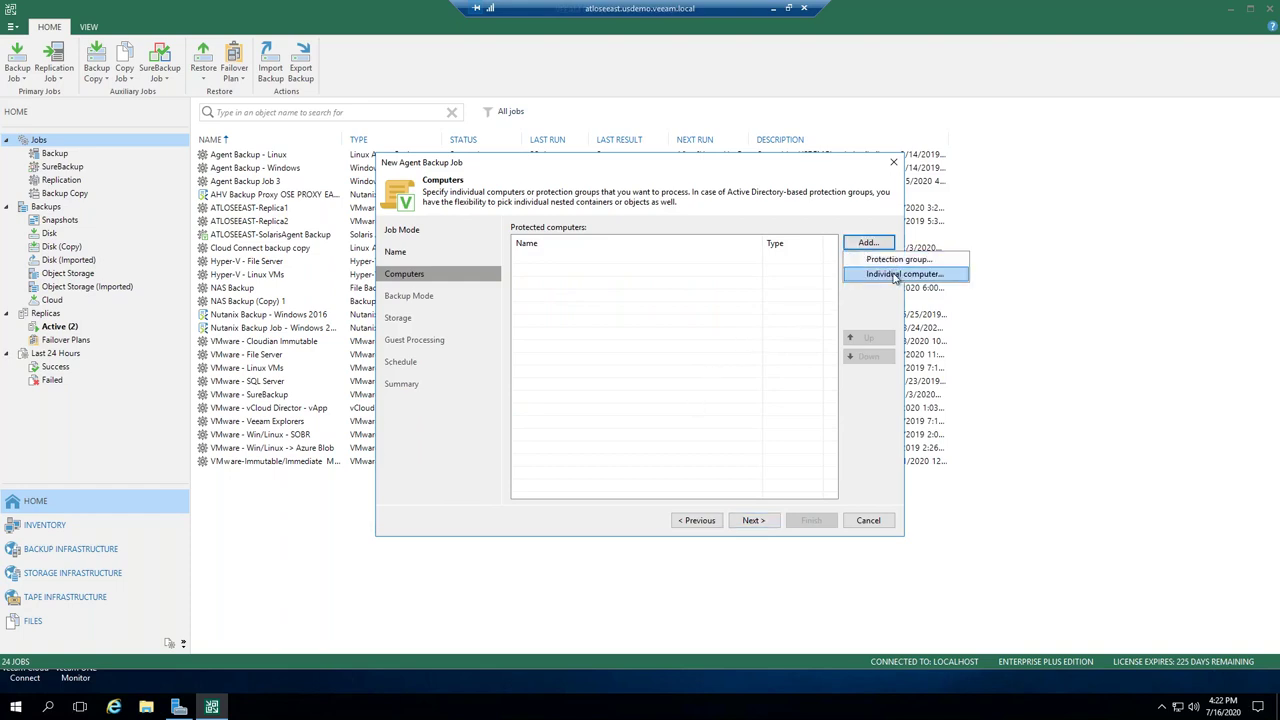
{"action": "left_click", "coordinate": [890, 260]}
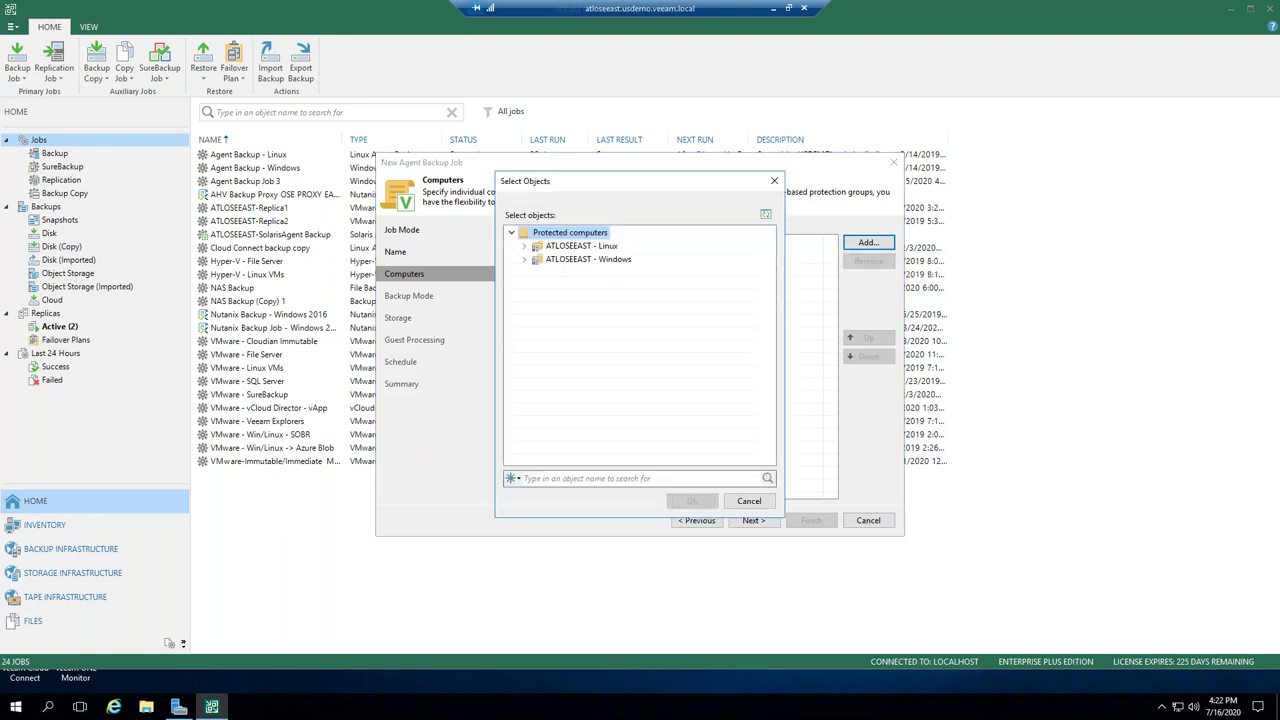
{"action": "left_click", "coordinate": [570, 248]}
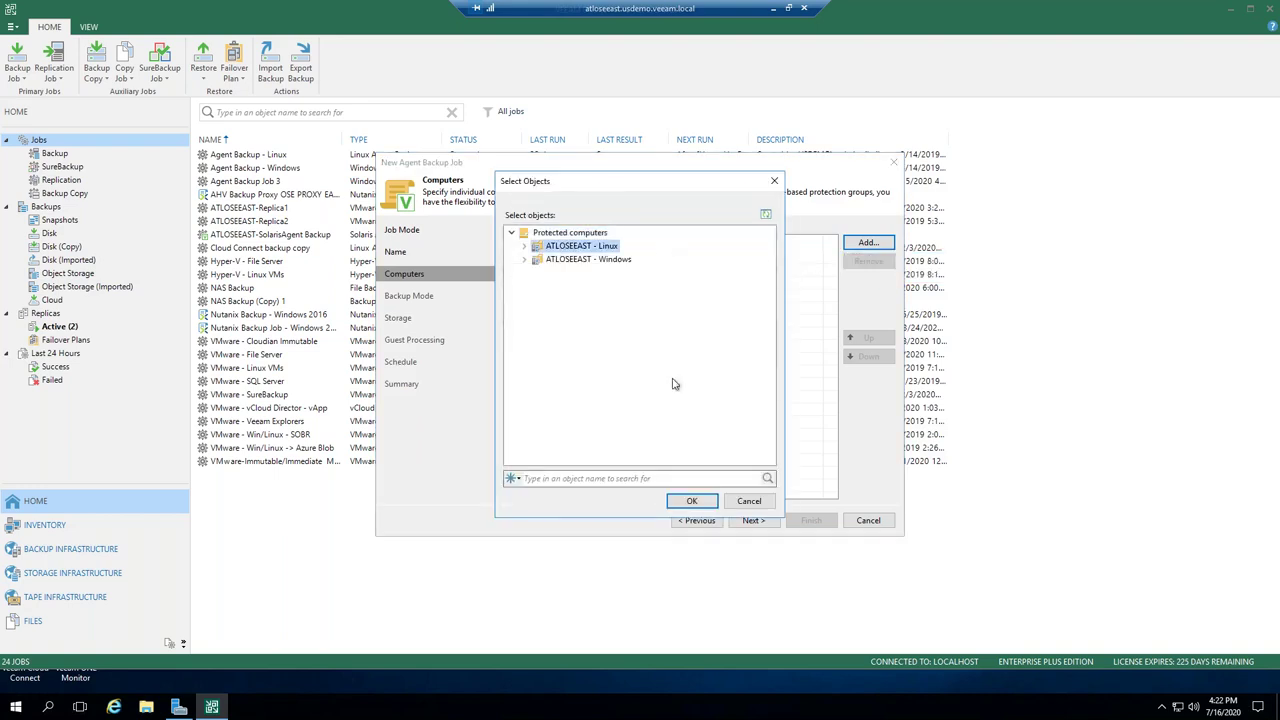
{"action": "left_click", "coordinate": [700, 505]}
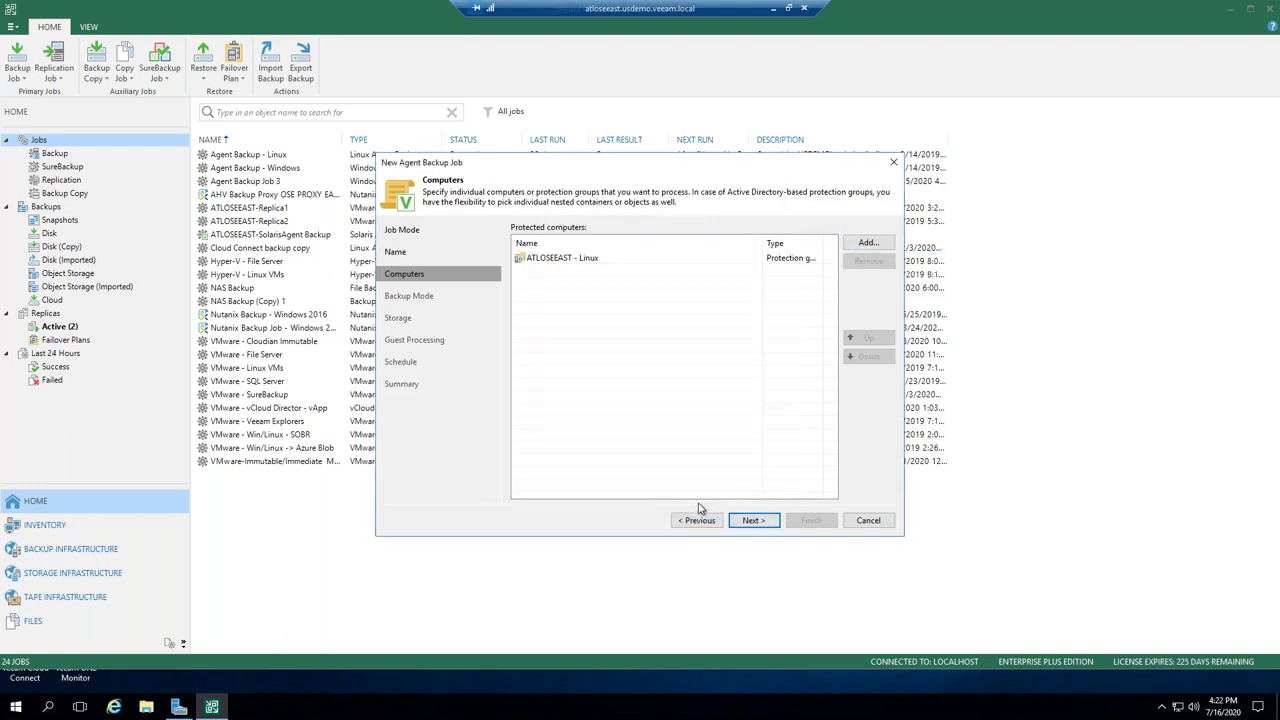
- Back up the entire computer to the Cloud Connect Repository, keeping the retention policy at 7 restore points
{"action": "left_click", "coordinate": [750, 521]}
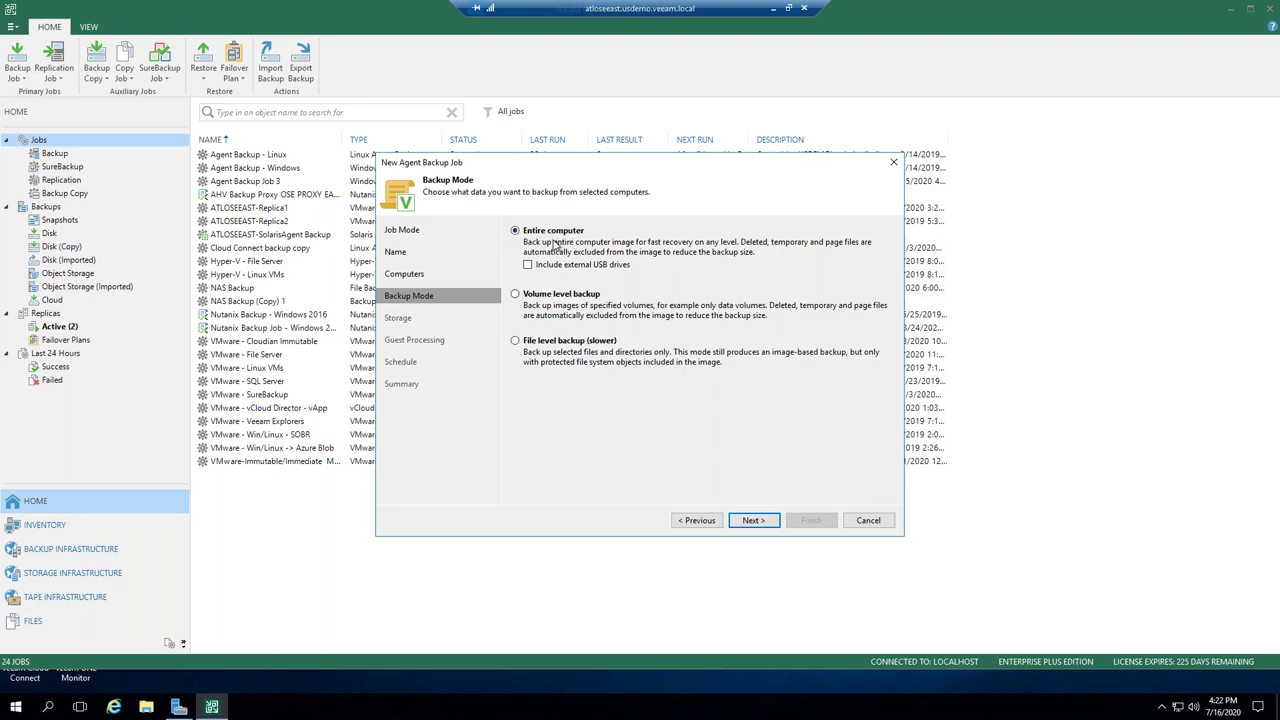
{"action": "left_click", "coordinate": [752, 524]}
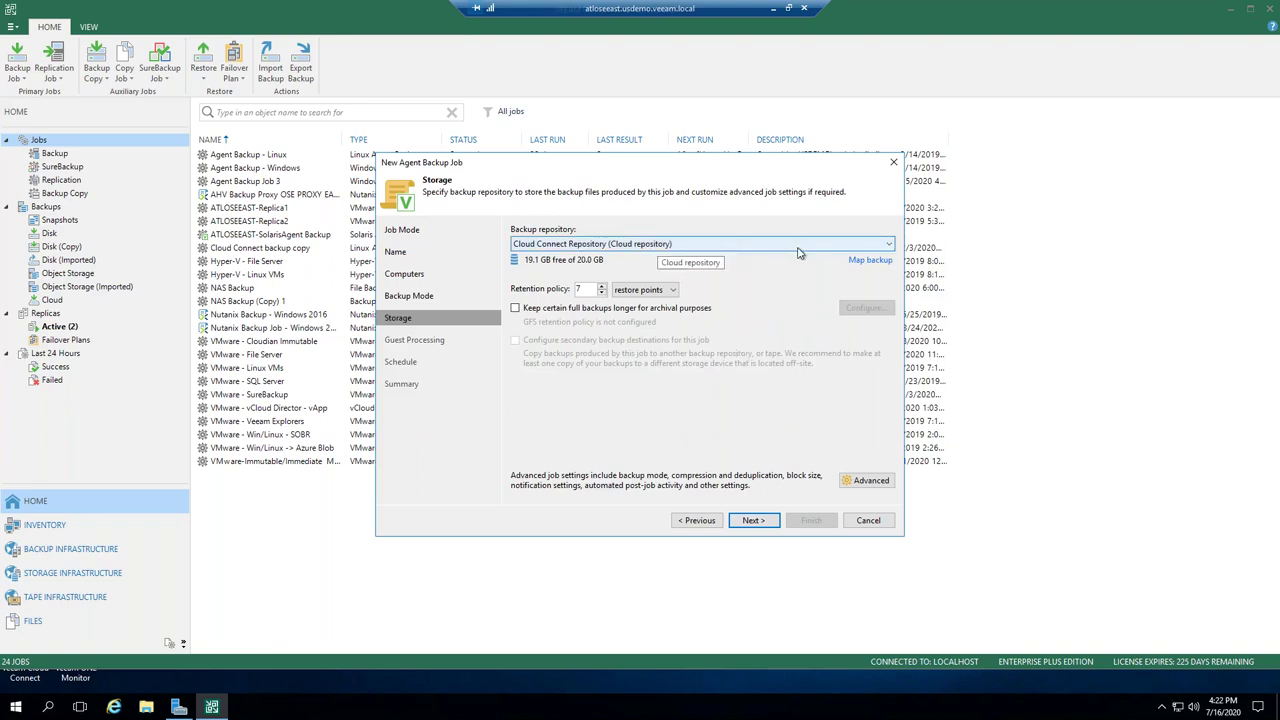
{"action": "left_click", "coordinate": [887, 247]}
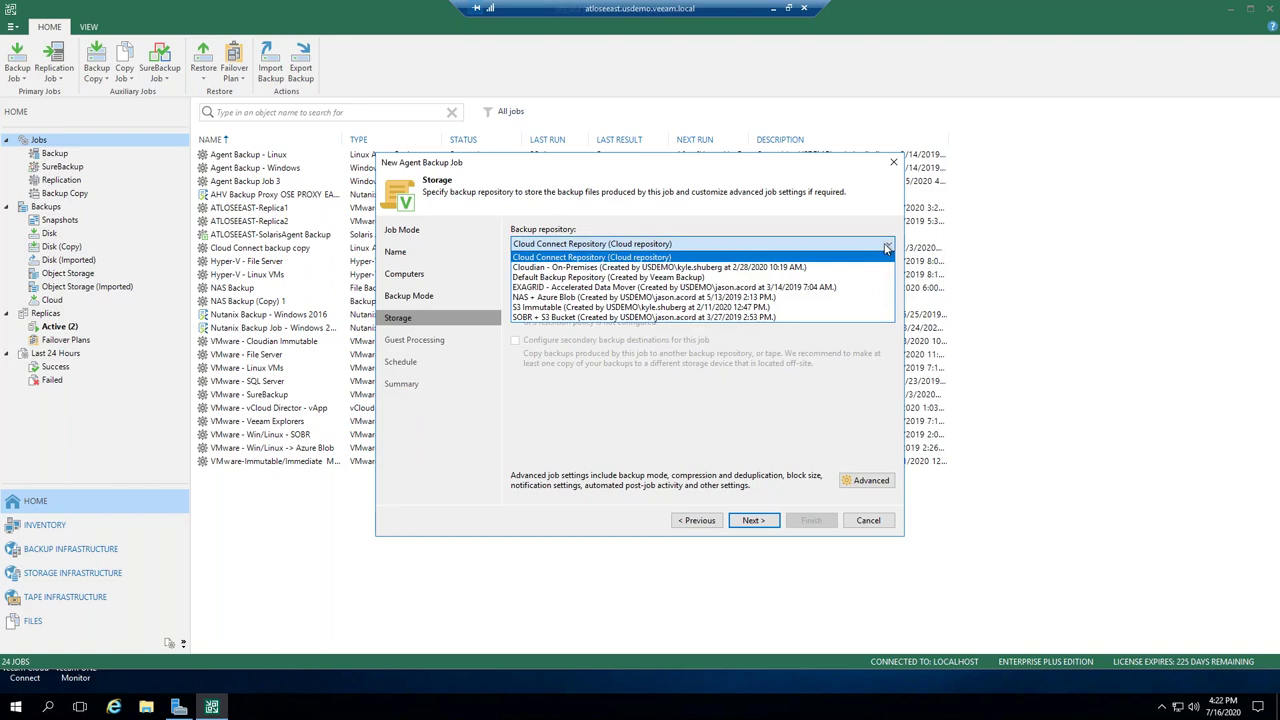
{"action": "left_click", "coordinate": [643, 258]}
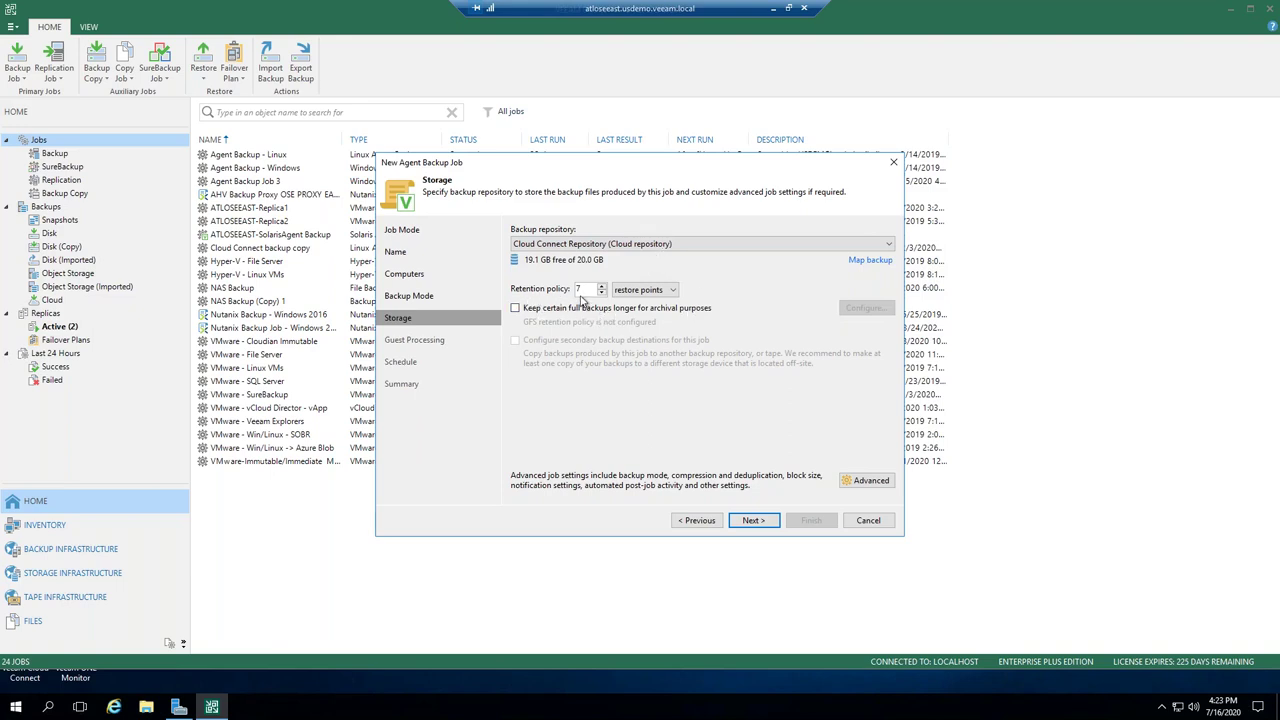
{"action": "left_click", "coordinate": [644, 292]}
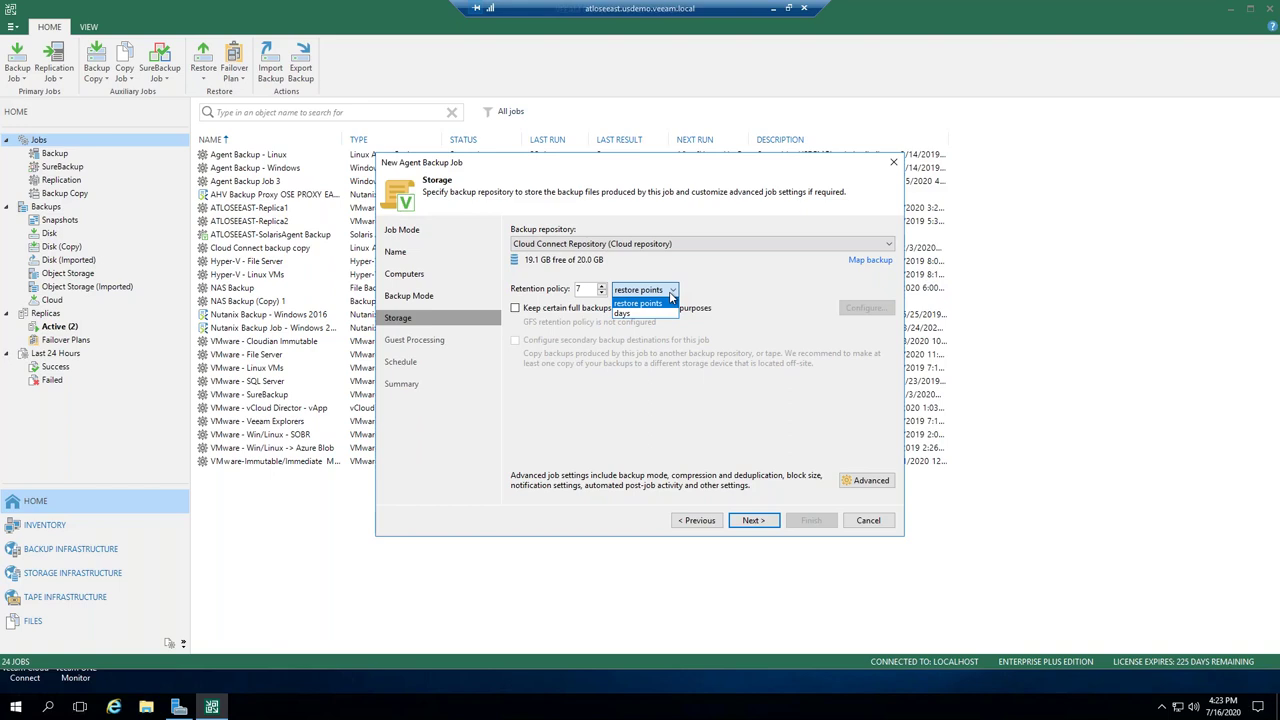
{"action": "left_click", "coordinate": [697, 289]}
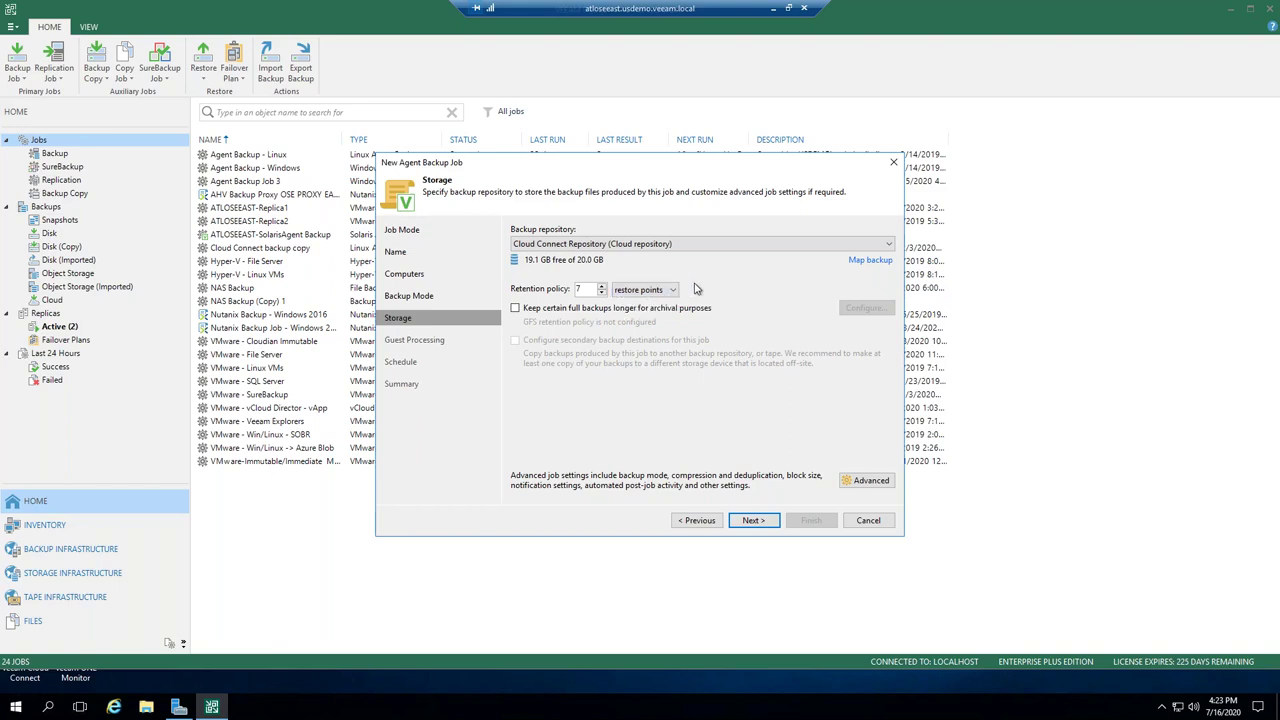
{"action": "left_click", "coordinate": [515, 309]}
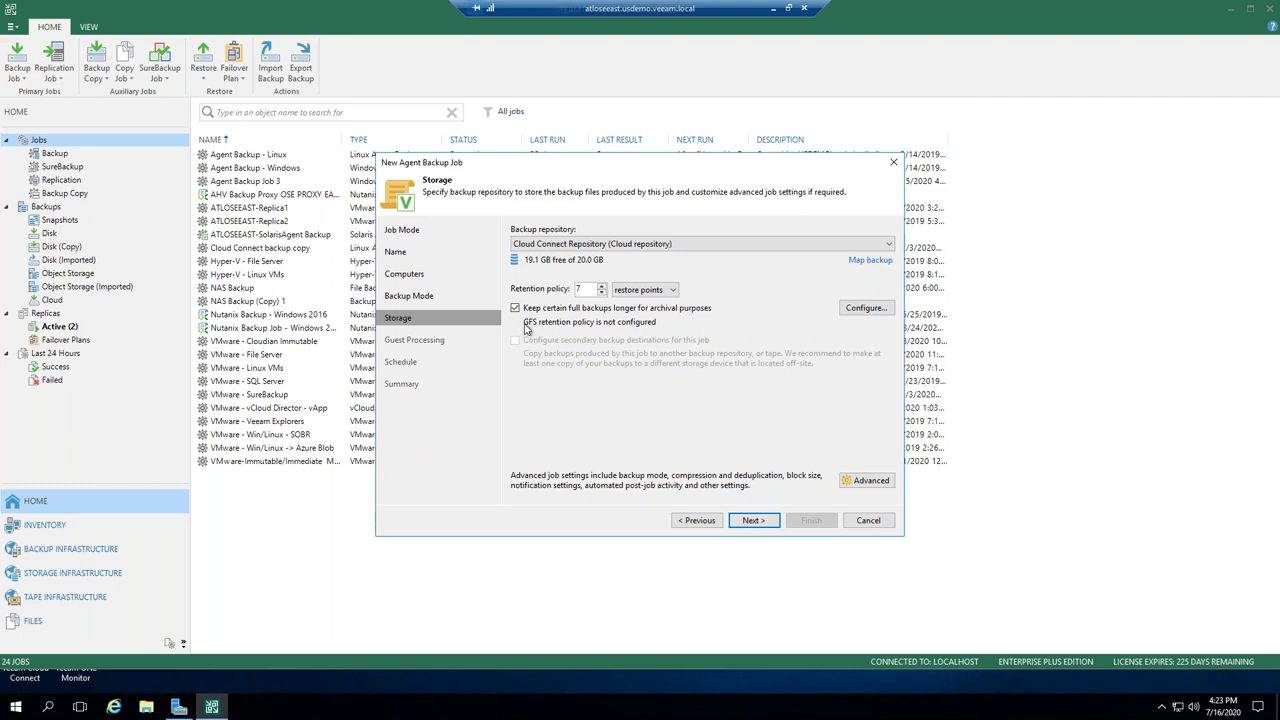
{"action": "left_click", "coordinate": [870, 310]}
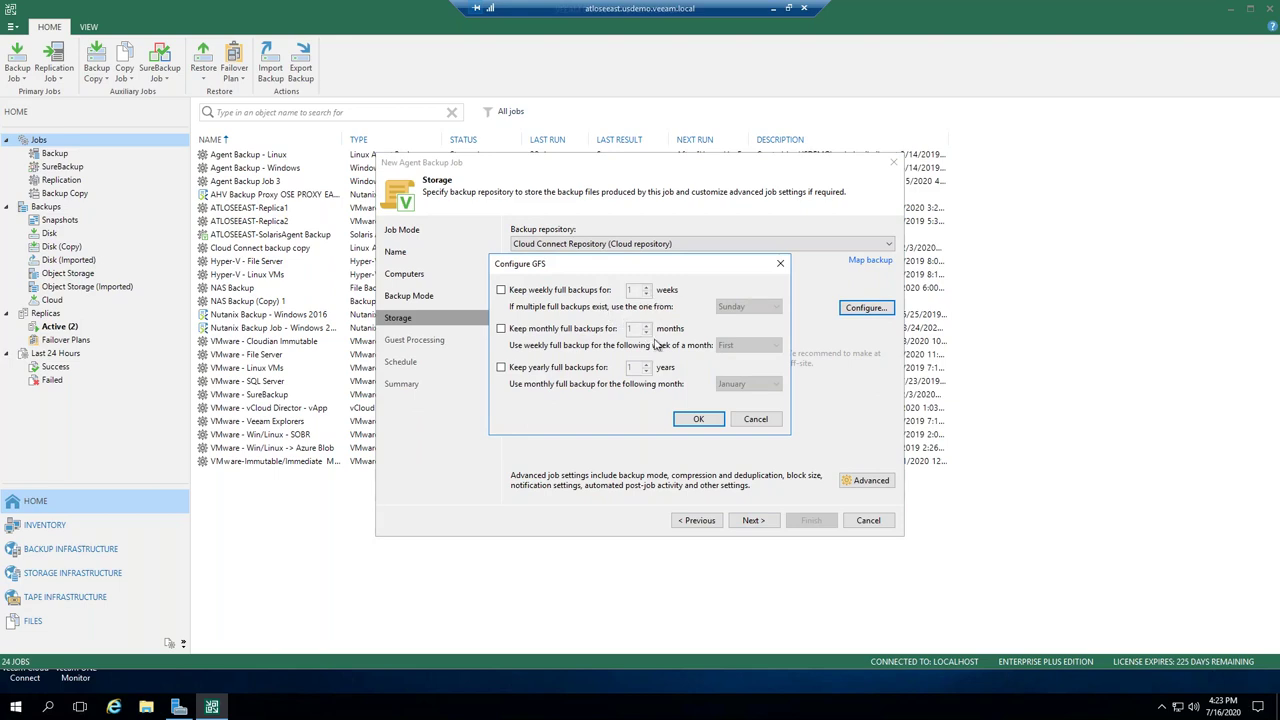
{"action": "left_click", "coordinate": [703, 419]}
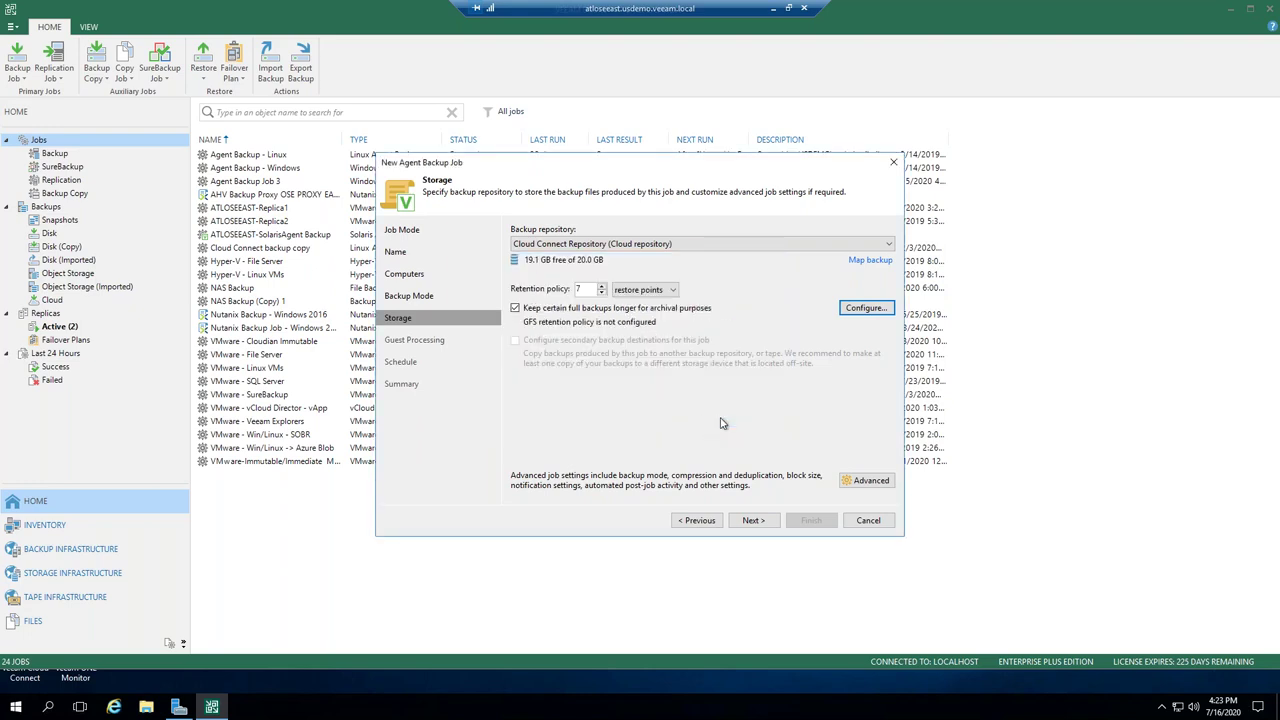
{"action": "left_click", "coordinate": [515, 308]}
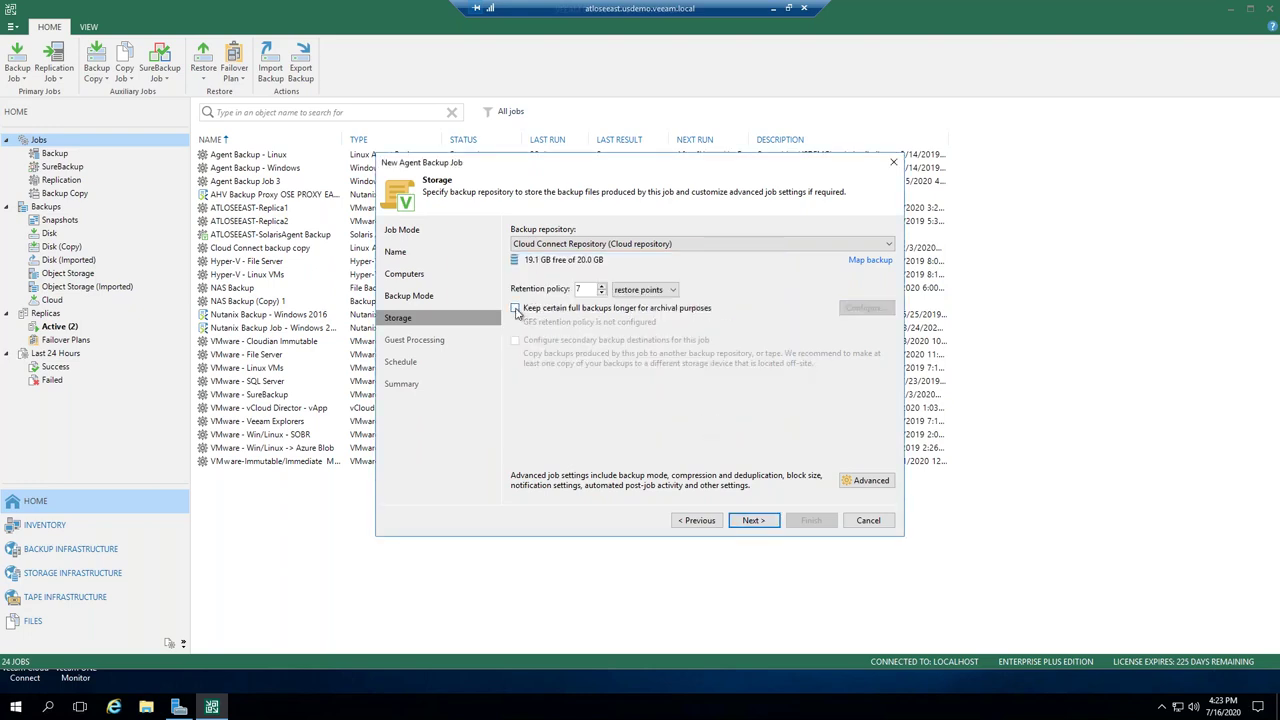
- Review the job's advanced settings for backup, maintenance, storage, notifications and scripts
{"action": "left_click", "coordinate": [868, 481]}
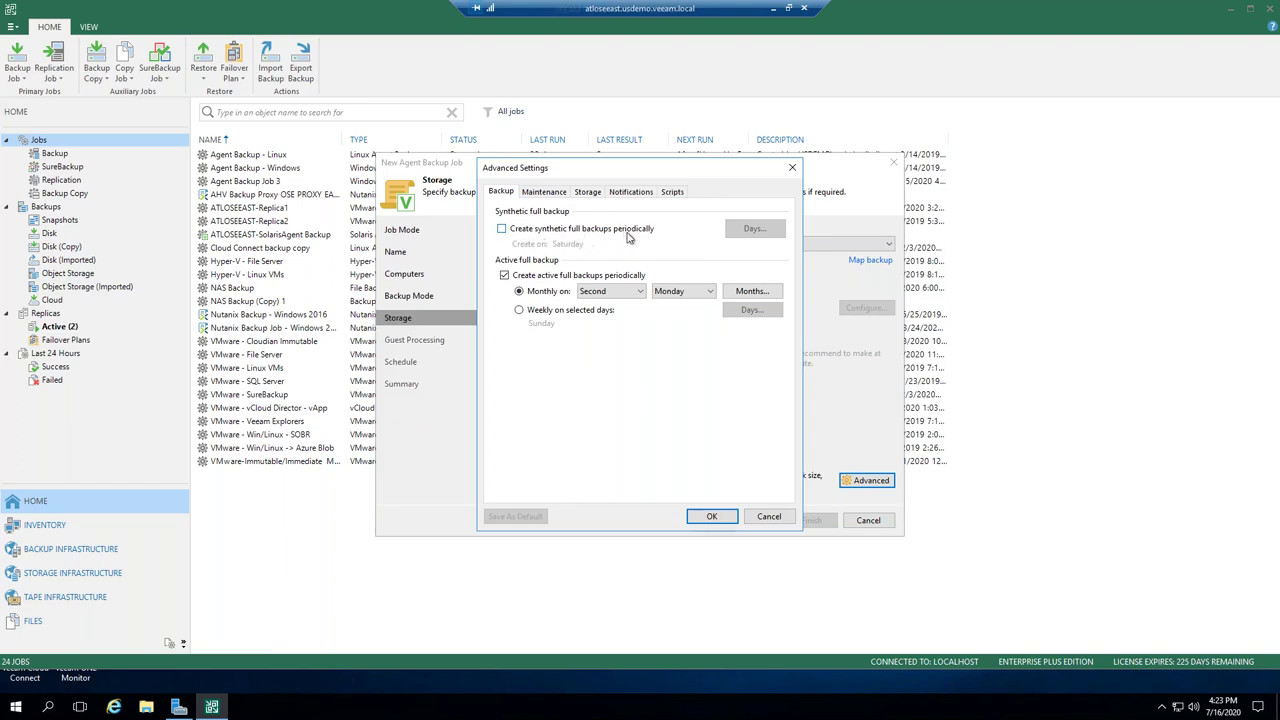
{"action": "left_click", "coordinate": [545, 194]}
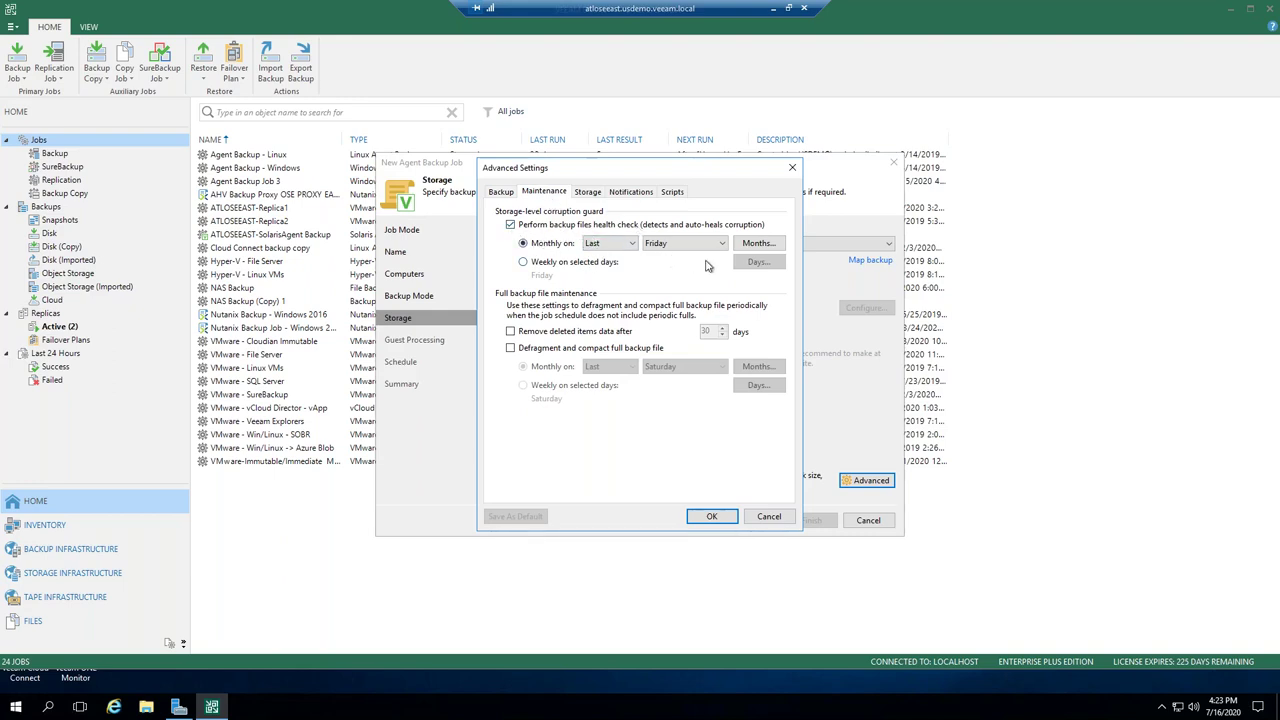
{"action": "left_click", "coordinate": [592, 195]}
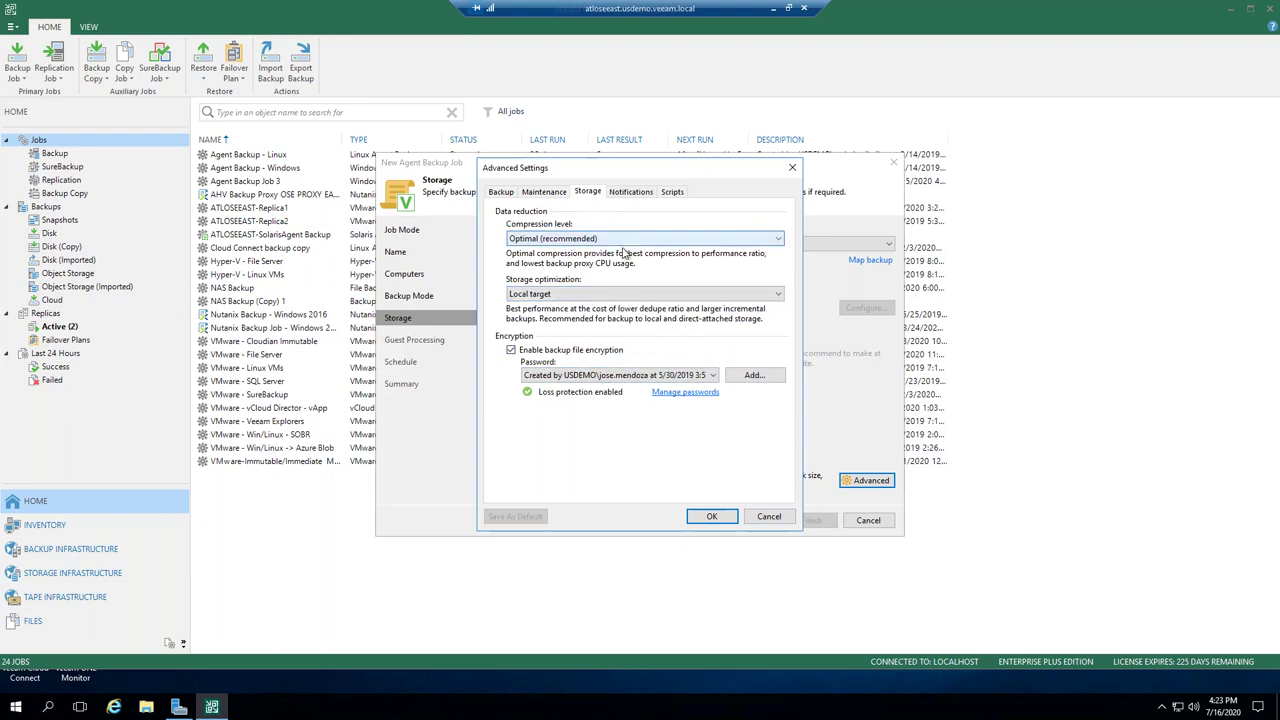
{"action": "left_click", "coordinate": [631, 193]}
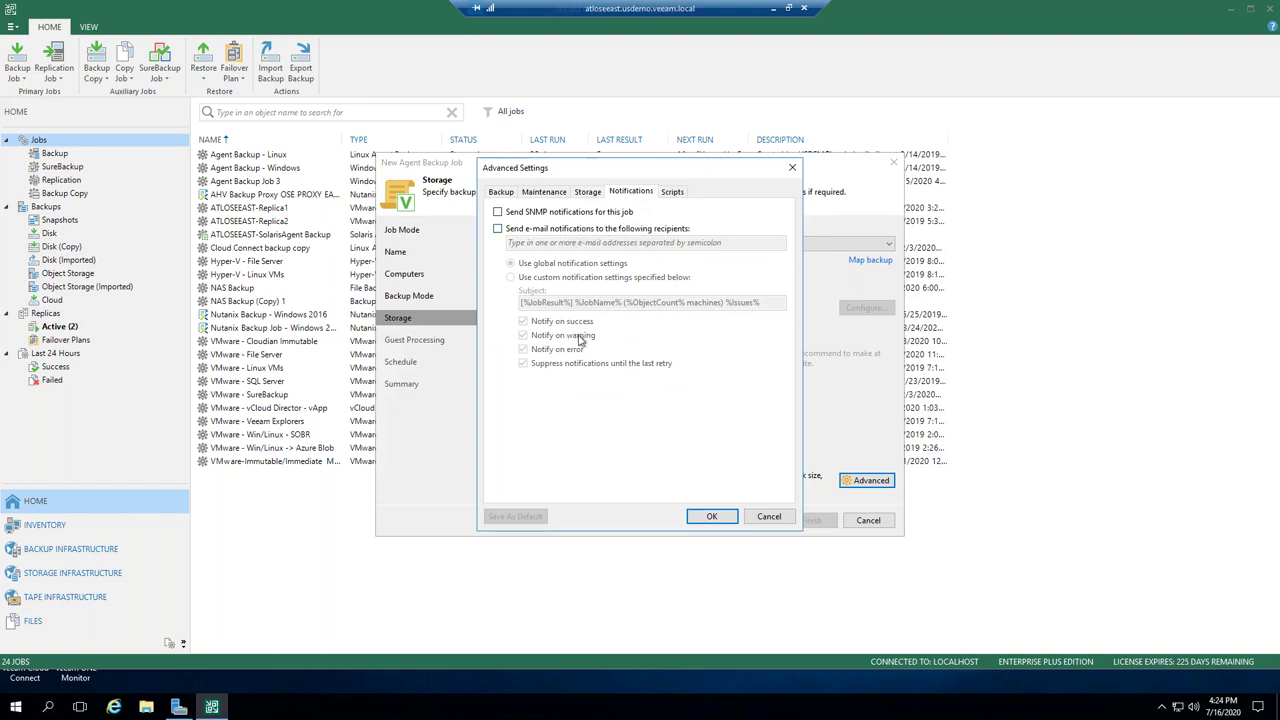
{"action": "left_click", "coordinate": [671, 193]}
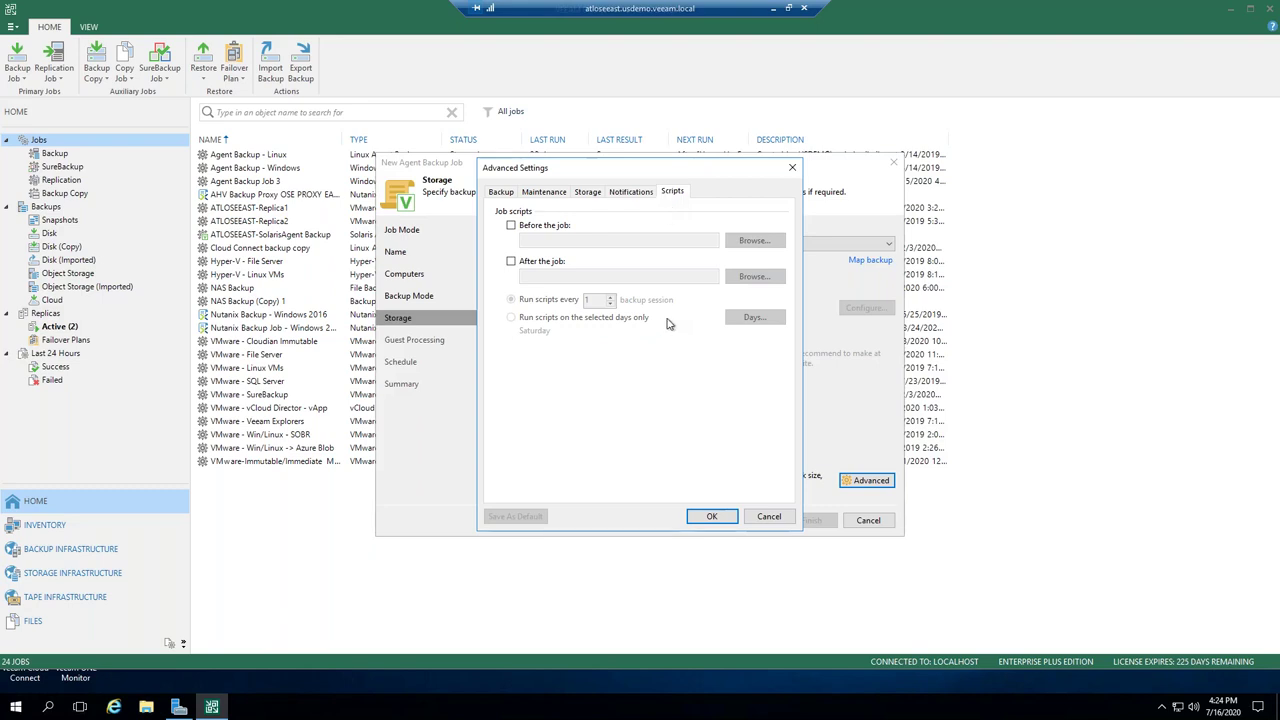
{"action": "left_click", "coordinate": [712, 516]}
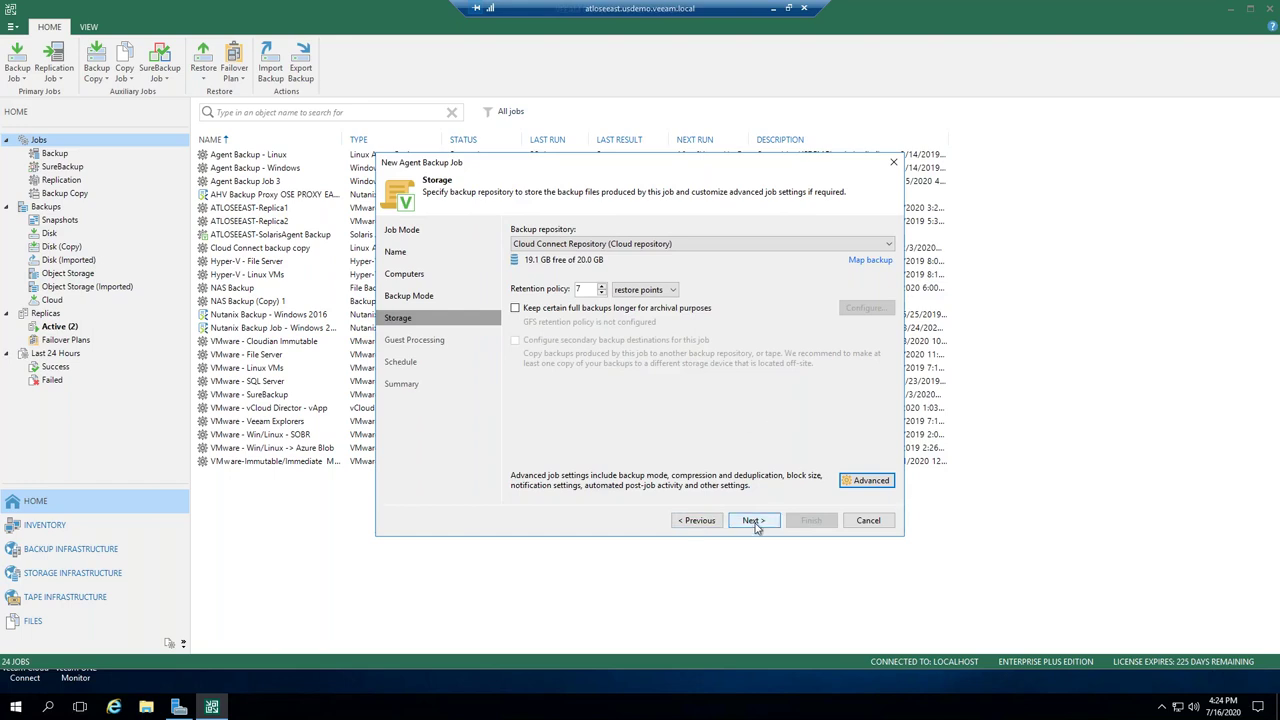
- Keep application-aware processing enabled for guest processing and accept its options for the protection group
{"action": "left_click", "coordinate": [755, 522]}
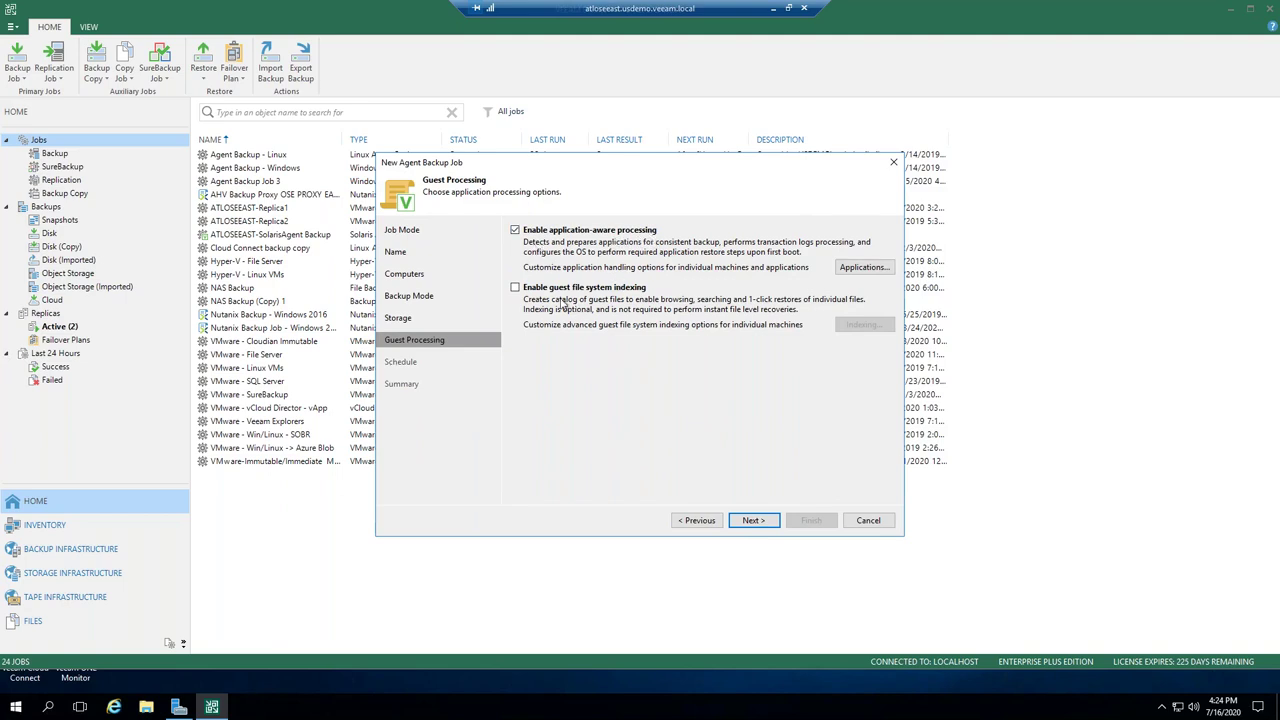
{"action": "left_click", "coordinate": [862, 268]}
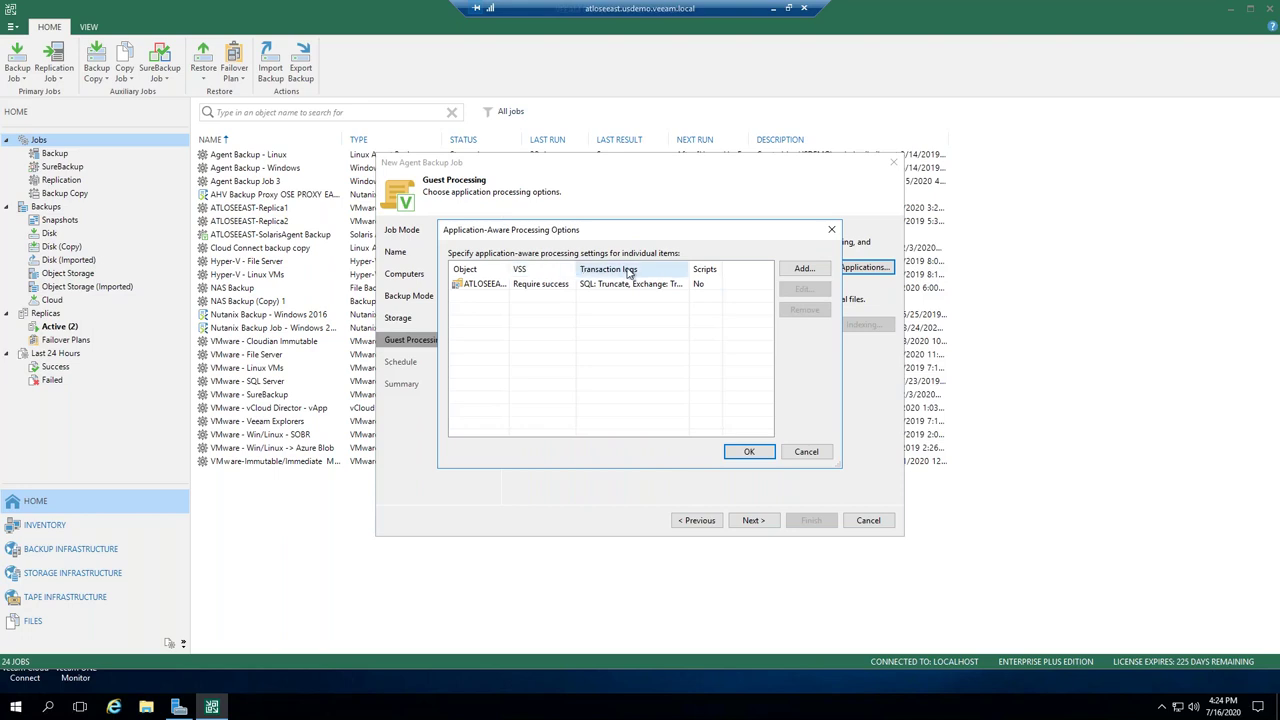
{"action": "left_click", "coordinate": [757, 453]}
{"action": "left_click", "coordinate": [752, 520]}
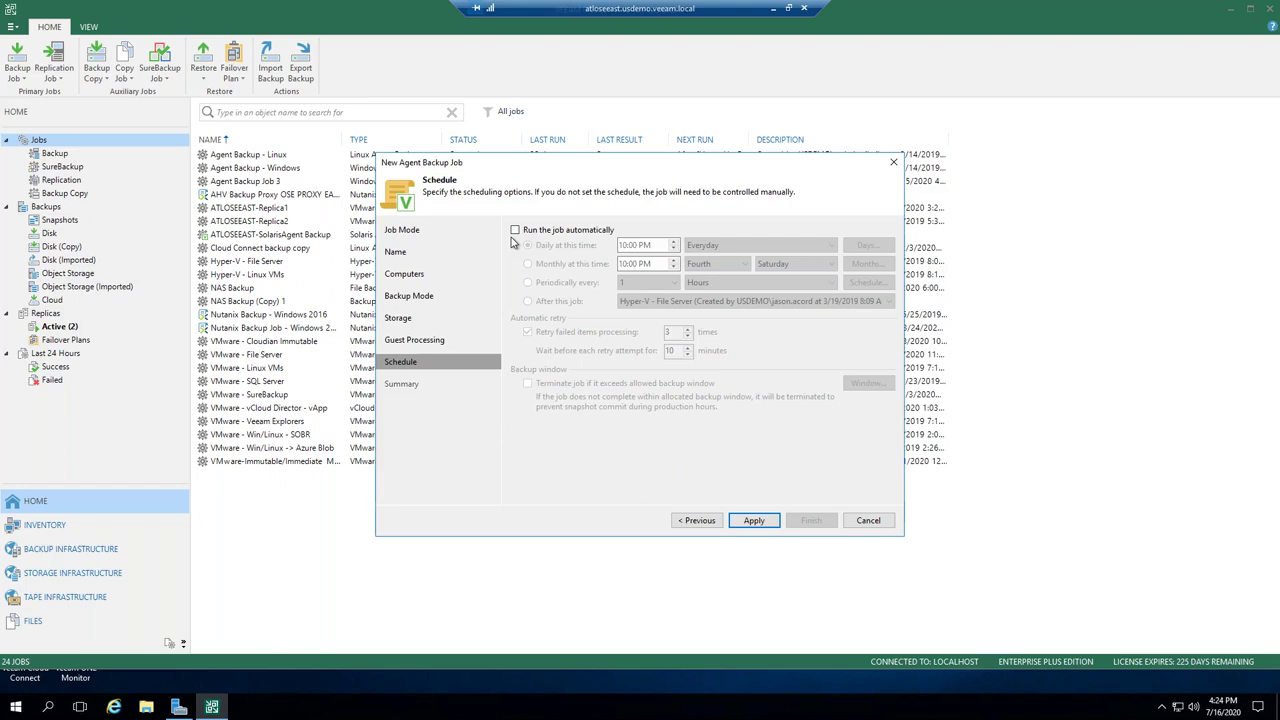
- Schedule the job to run automatically at 10:00 PM on these days, Monday through Sunday, and save it without running it
{"action": "left_click", "coordinate": [515, 231]}
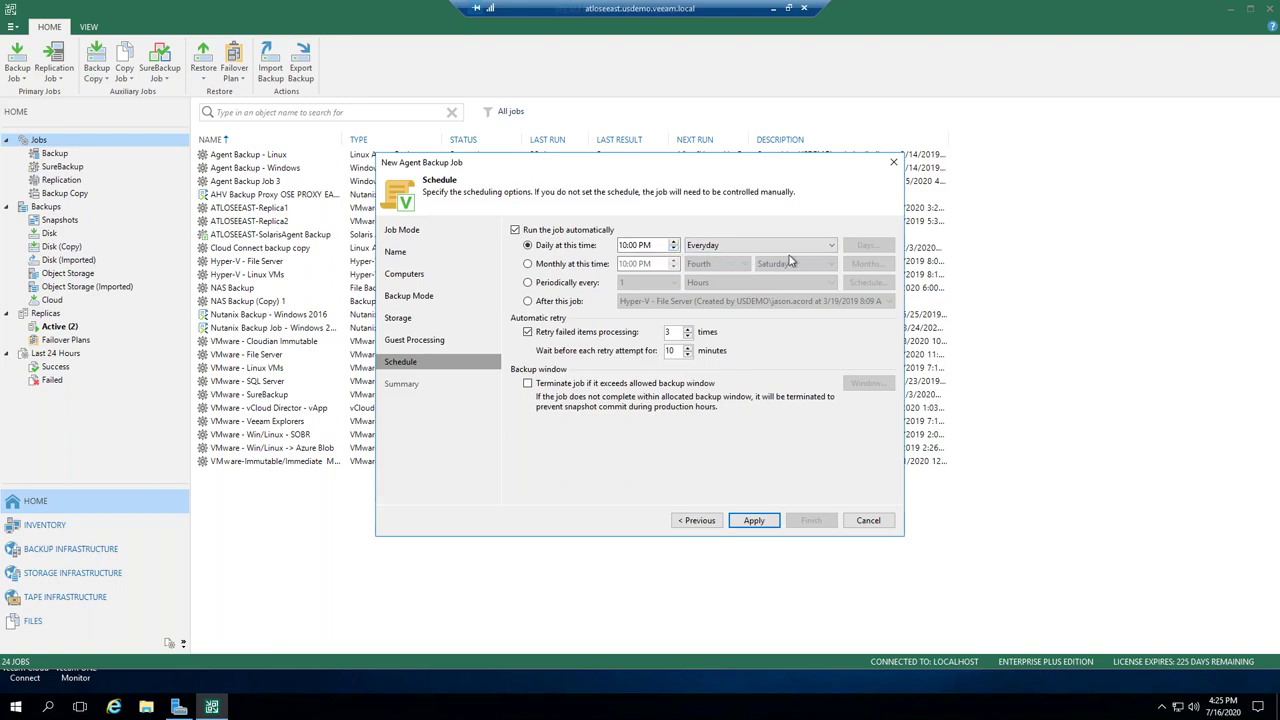
{"action": "left_click", "coordinate": [830, 248]}
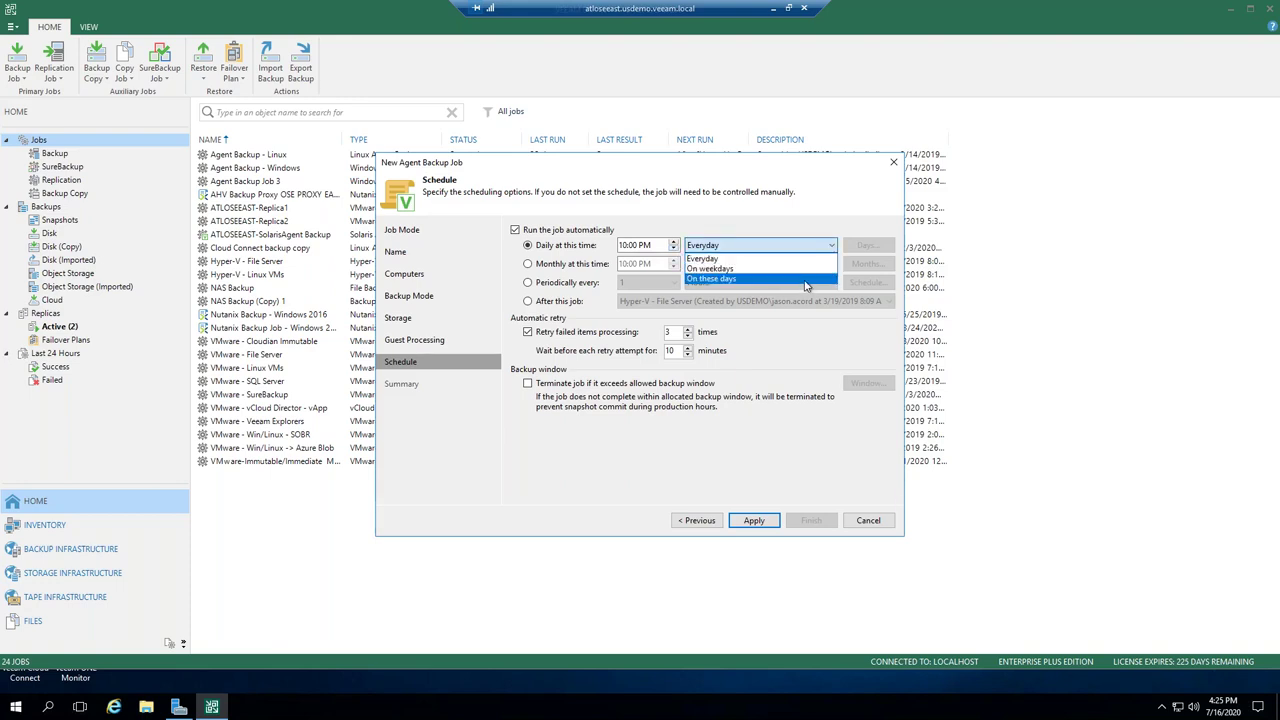
{"action": "left_click", "coordinate": [808, 279]}
{"action": "left_click", "coordinate": [857, 248]}
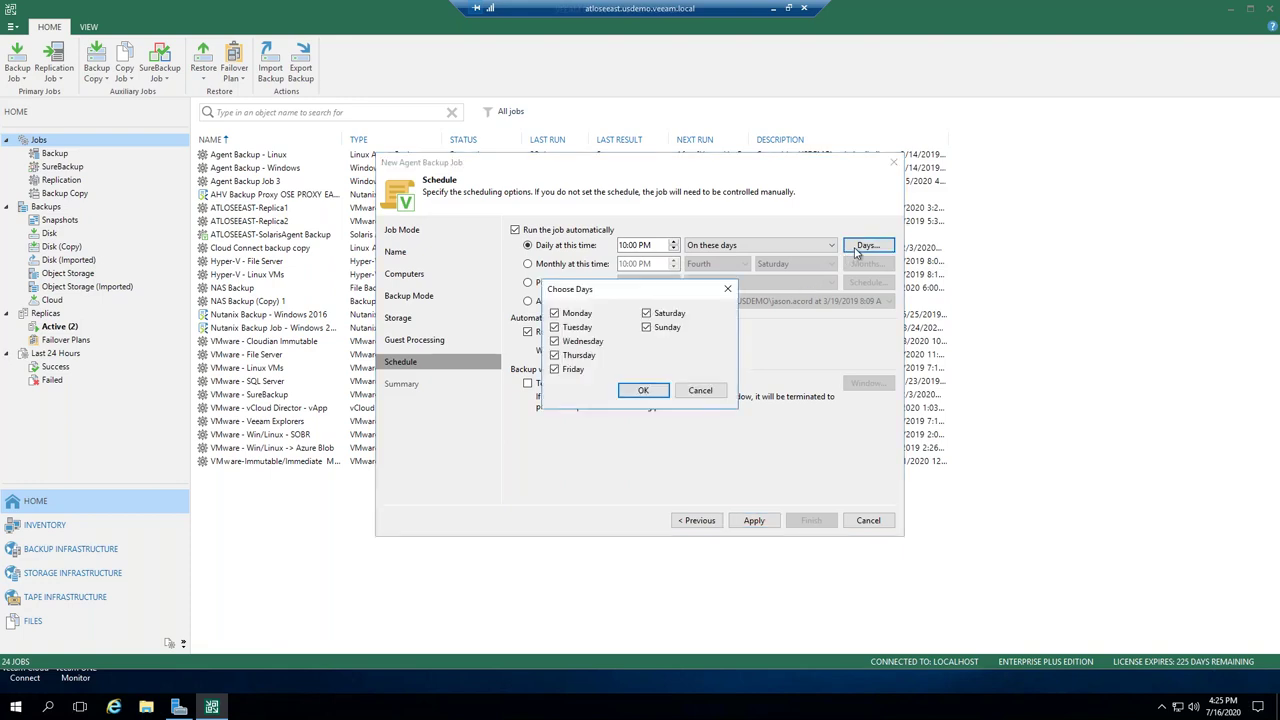
{"action": "left_click", "coordinate": [648, 391]}
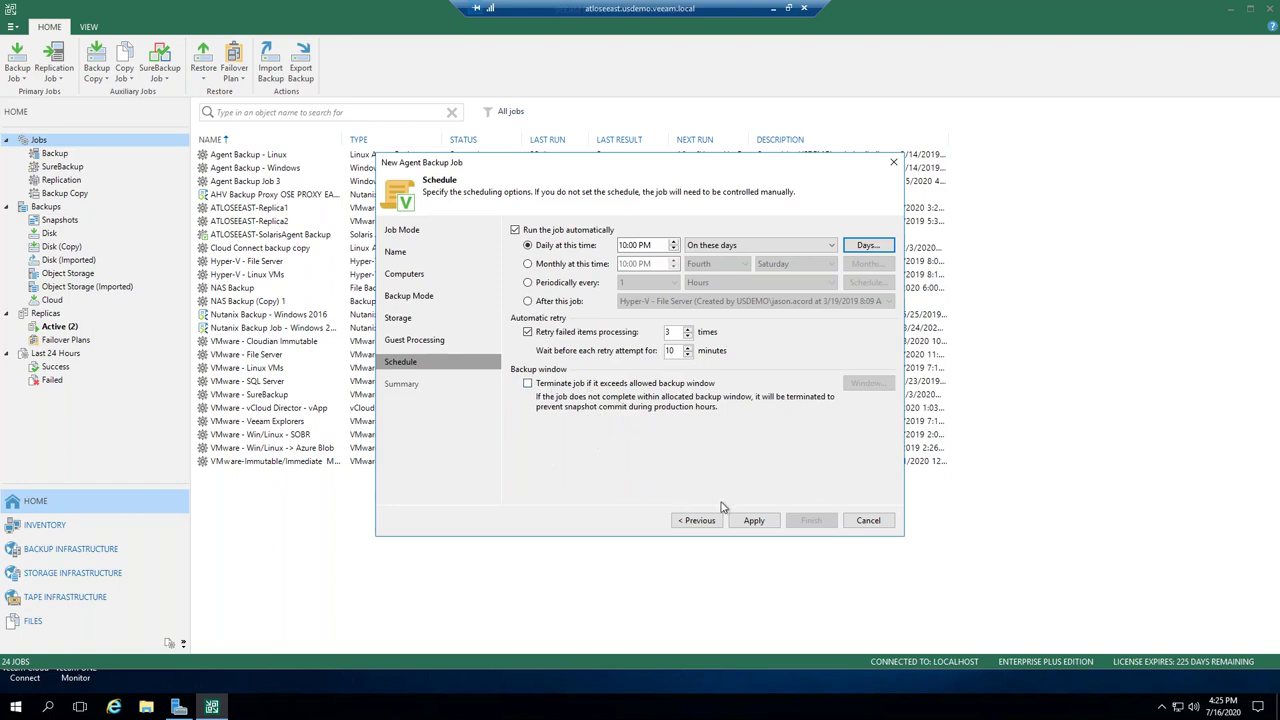
{"action": "left_click", "coordinate": [753, 521]}
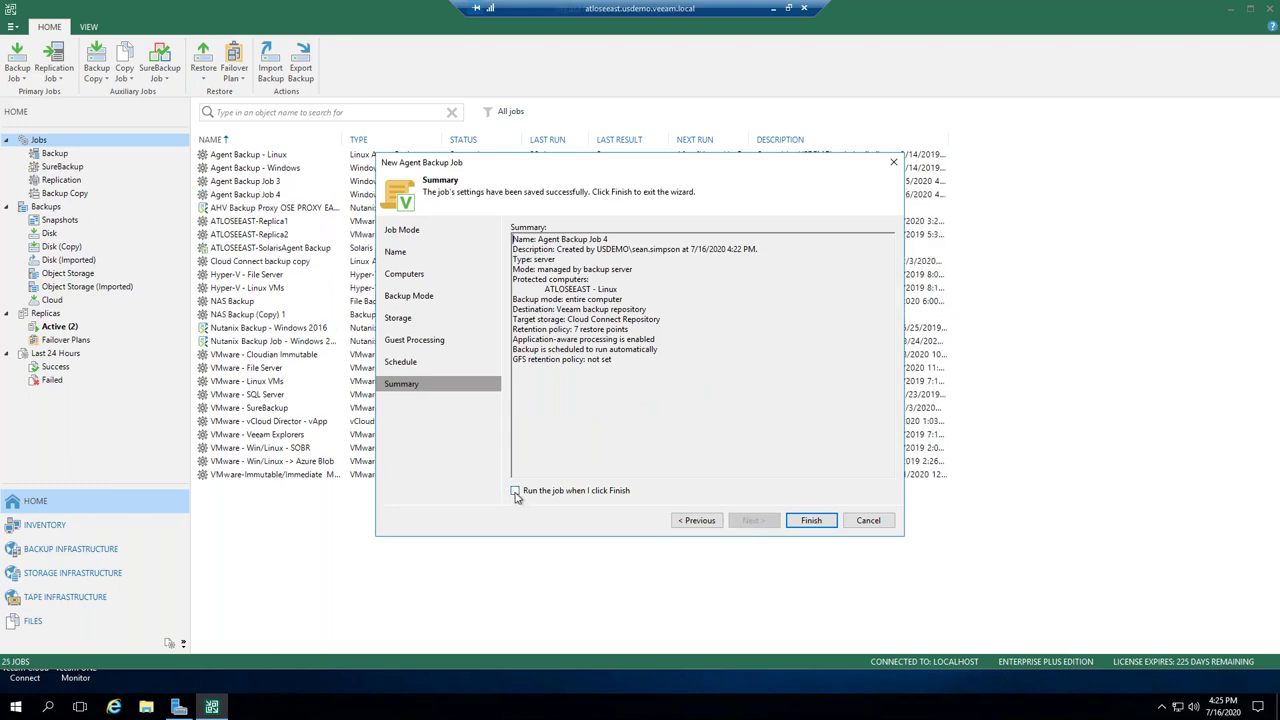
{"action": "left_click", "coordinate": [864, 522]}
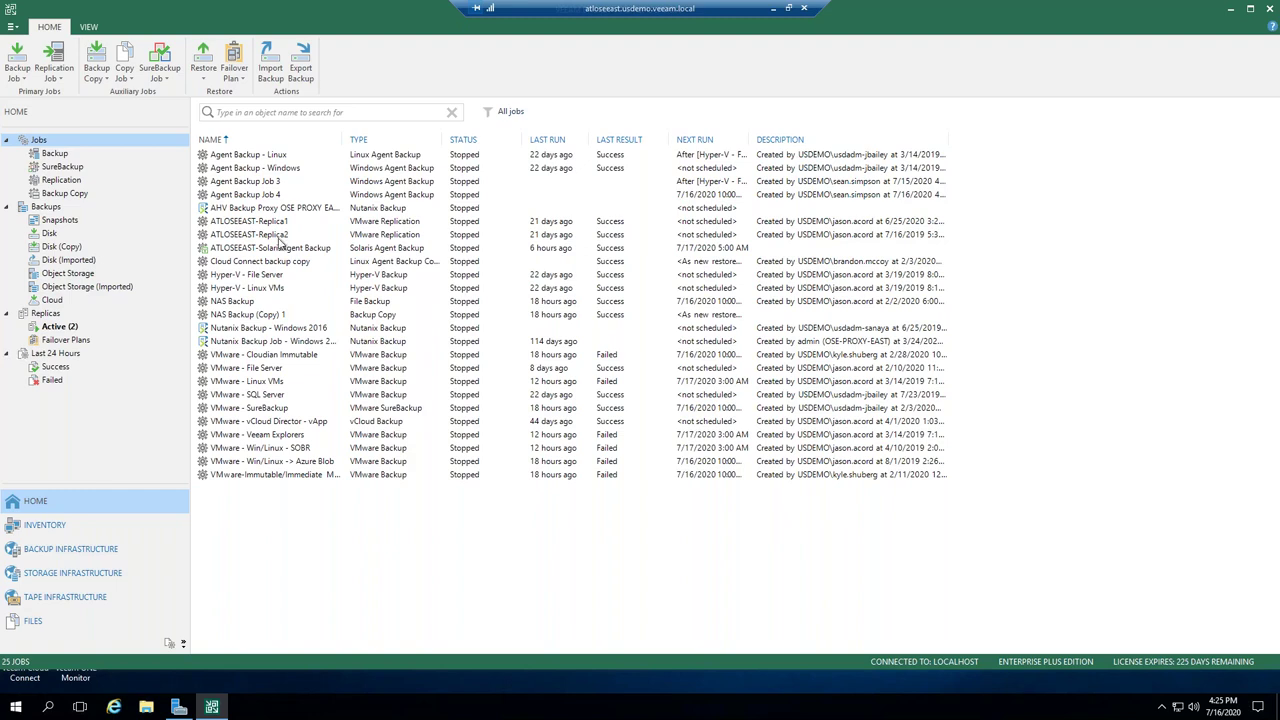
- Start an entire machine restore from an agent backup as an instant recovery to VMware
{"action": "left_click", "coordinate": [203, 65]}
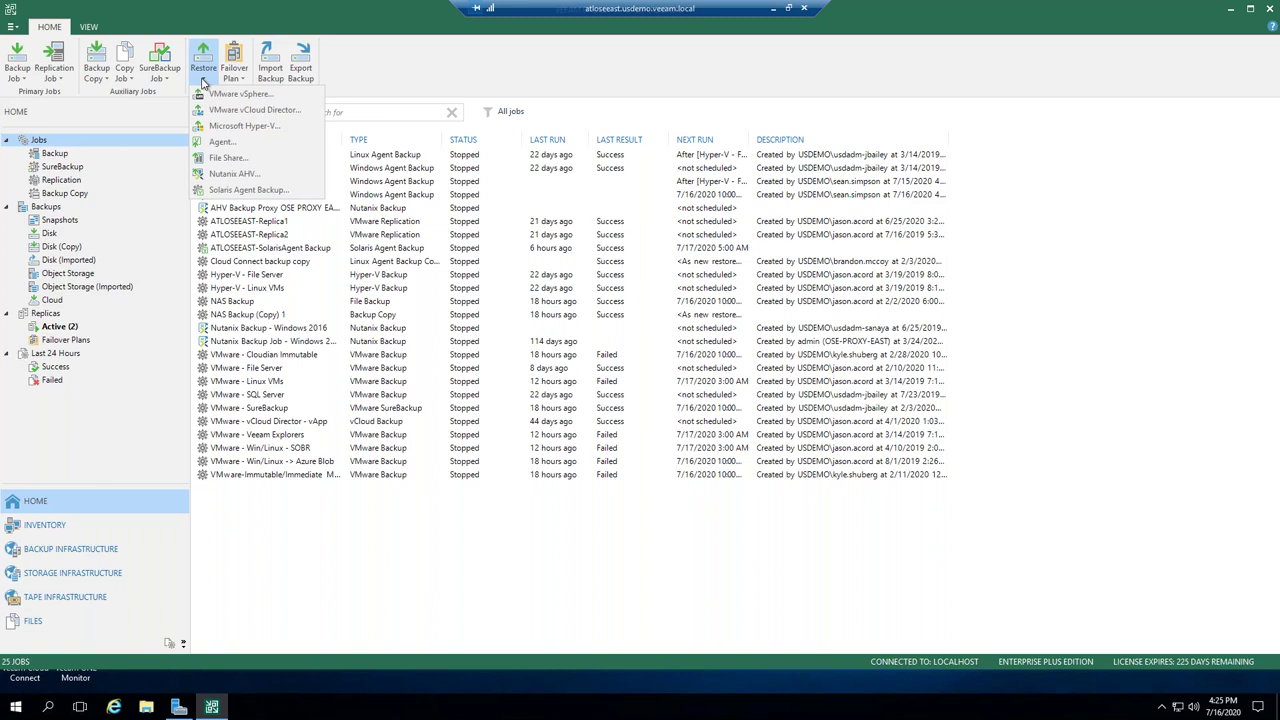
{"action": "left_click", "coordinate": [224, 141]}
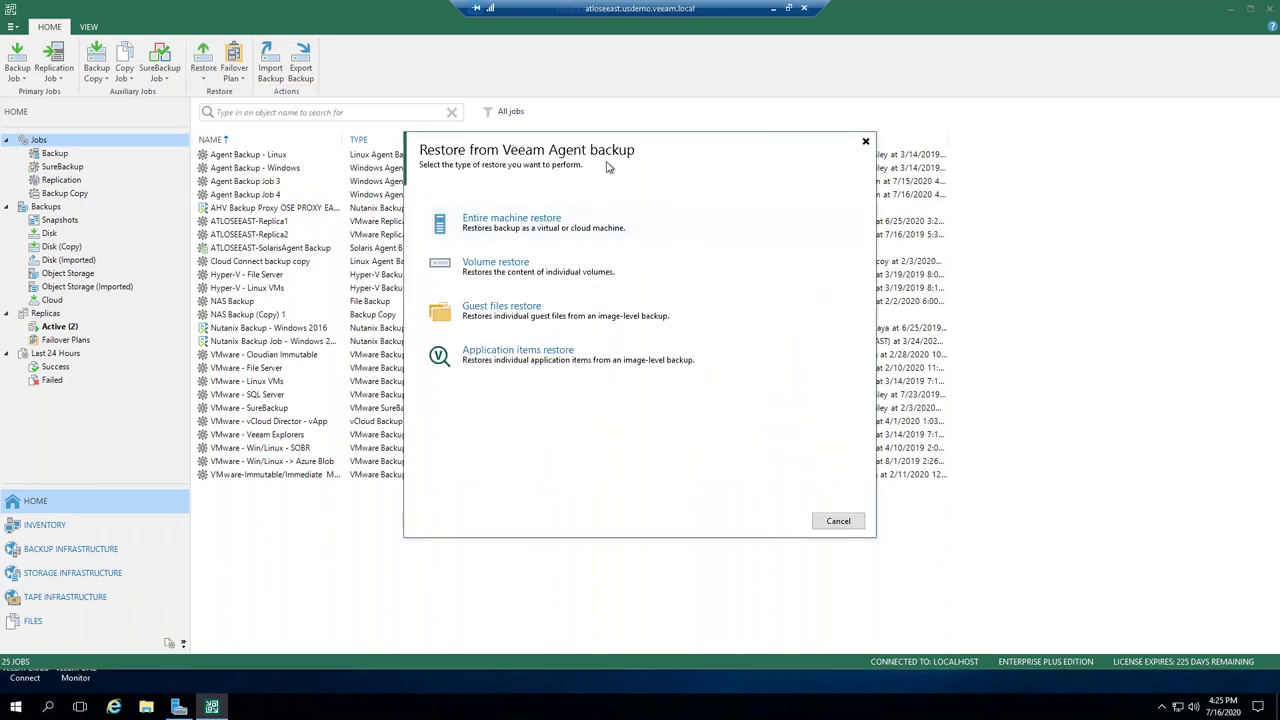
{"action": "left_click", "coordinate": [536, 231]}
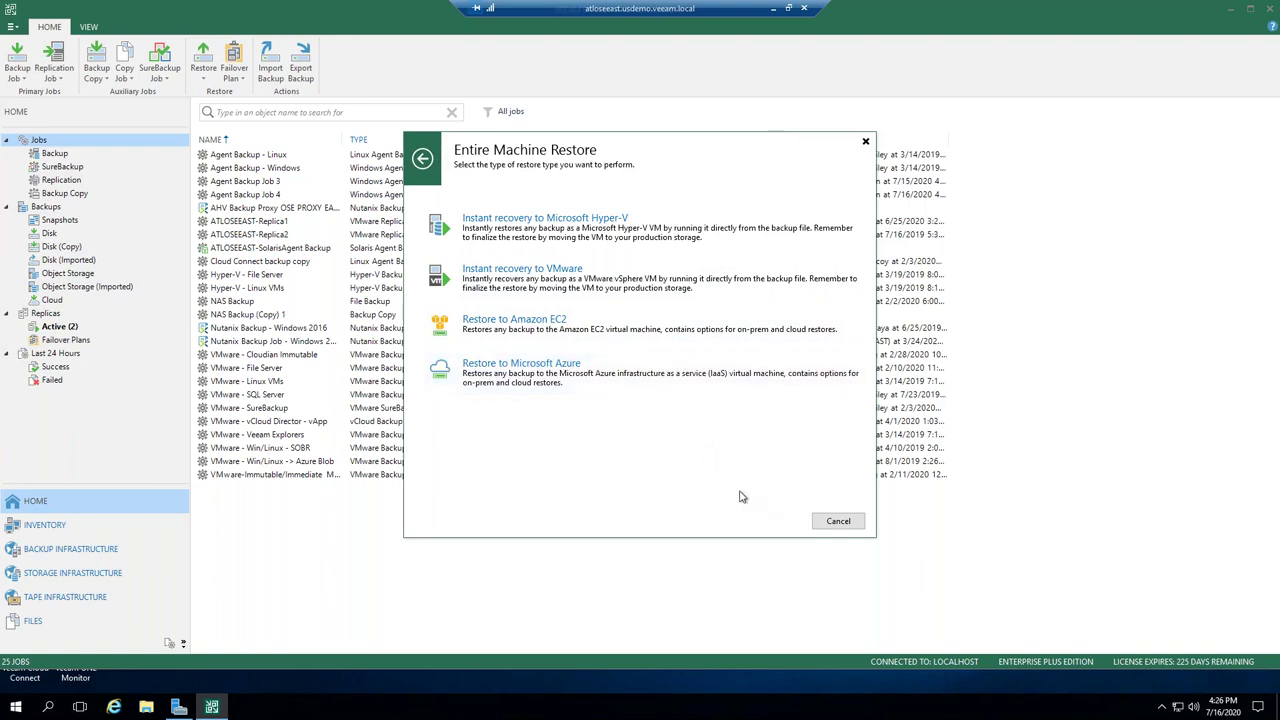
{"action": "left_click", "coordinate": [530, 289]}
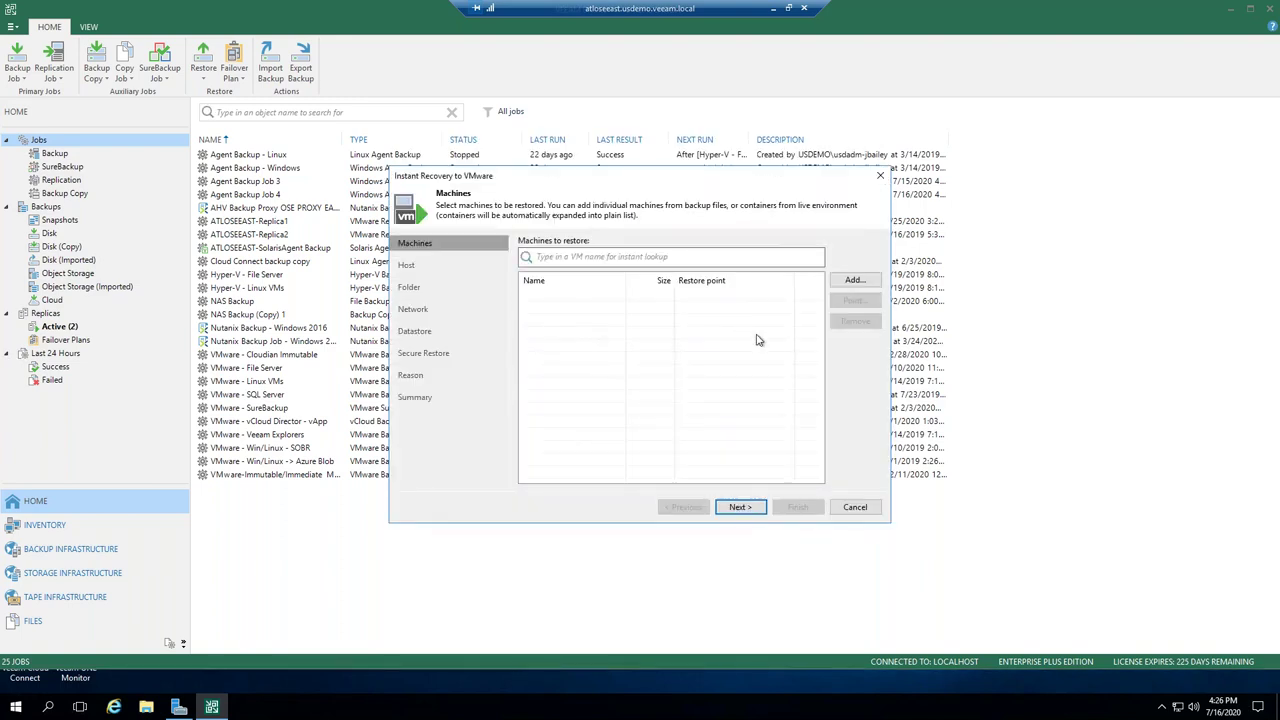
- Add the atloseeast-linuxagent machine from the first Linux agent backup to the restore list and continue to the destination settings
{"action": "left_click", "coordinate": [857, 280]}
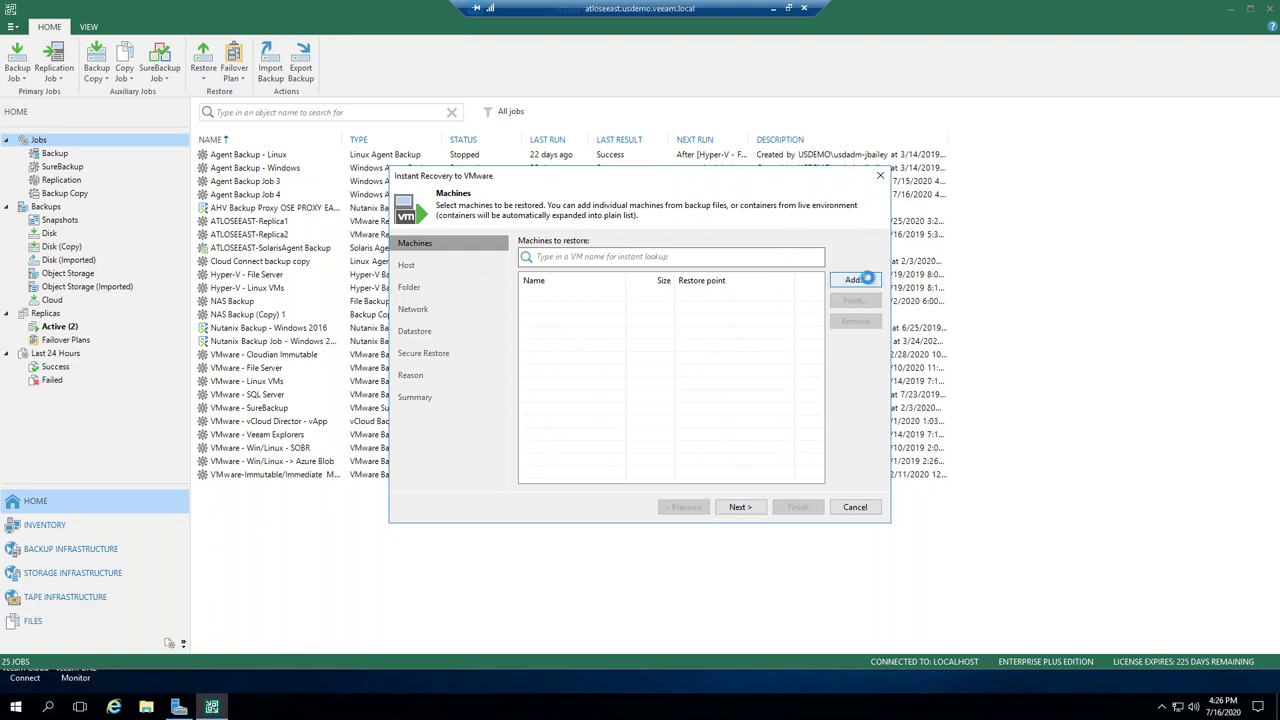
{"action": "left_click", "coordinate": [525, 225]}
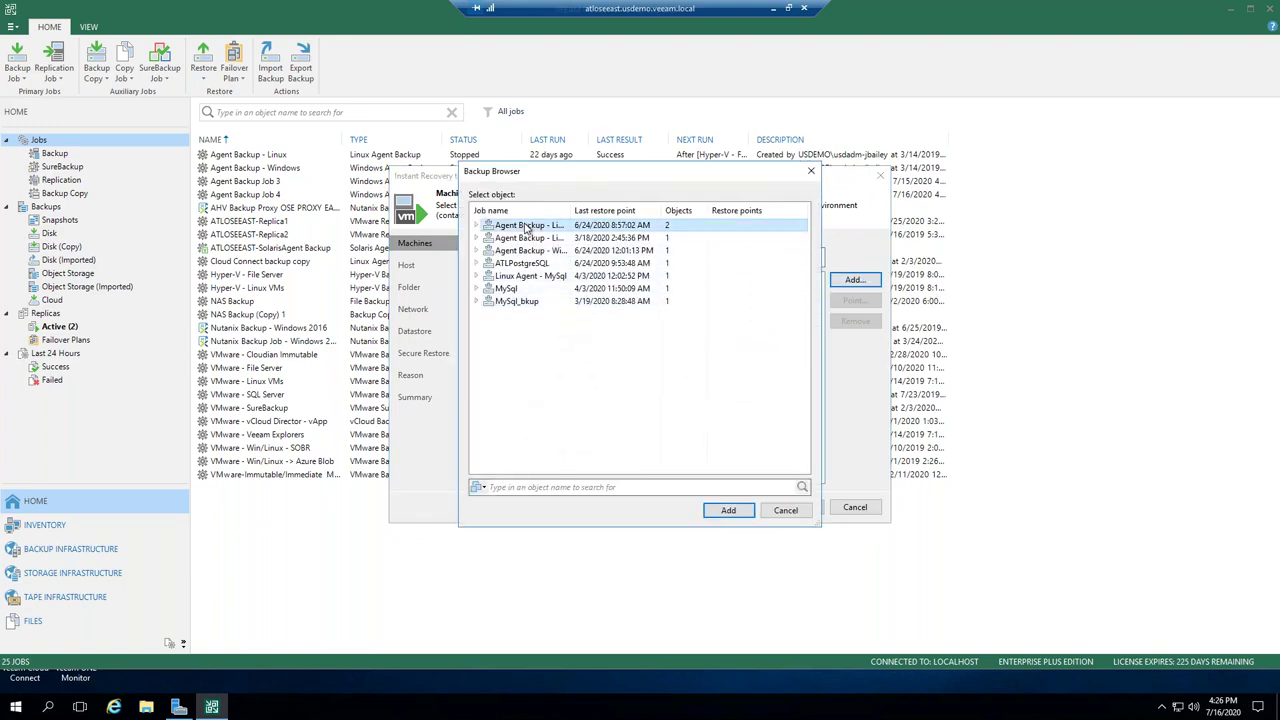
{"action": "left_click", "coordinate": [728, 510]}
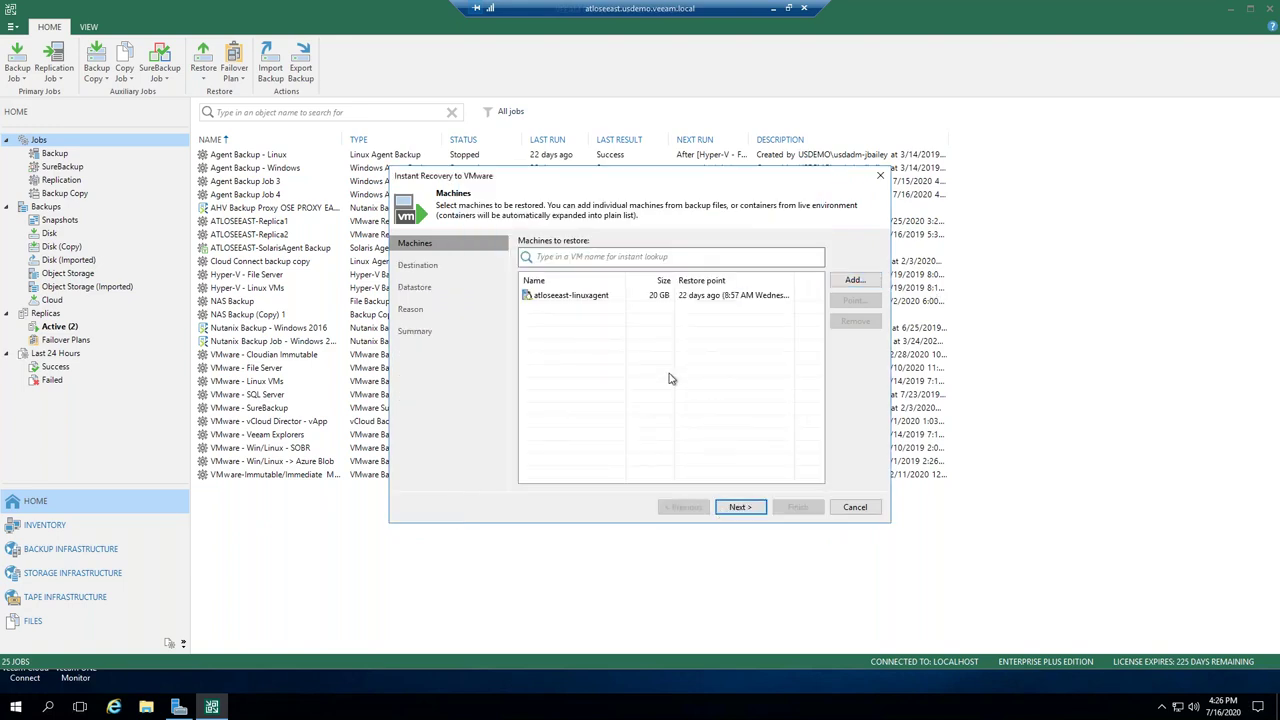
{"action": "left_click", "coordinate": [742, 511]}
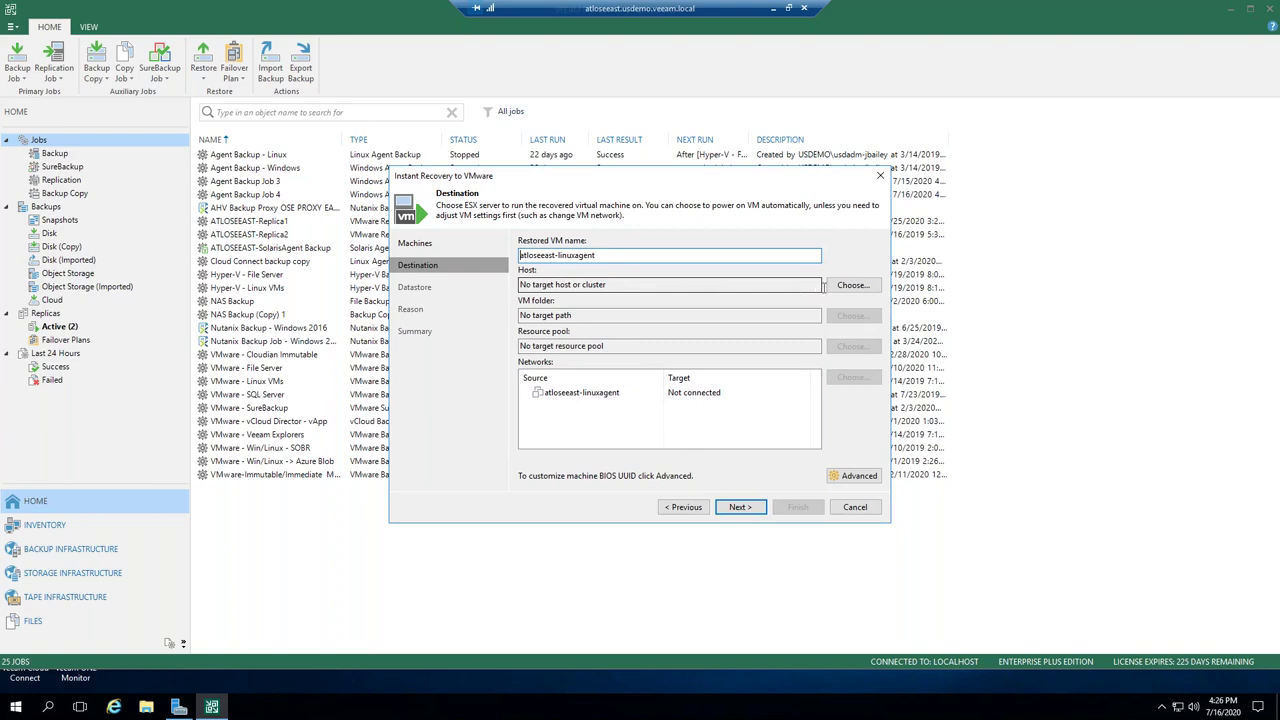
- Browse the vcdvcsa.usdemo.veeam.local and VCSA hosts, cancel the selection, and try to continue without a destination host
{"action": "left_click", "coordinate": [838, 290]}
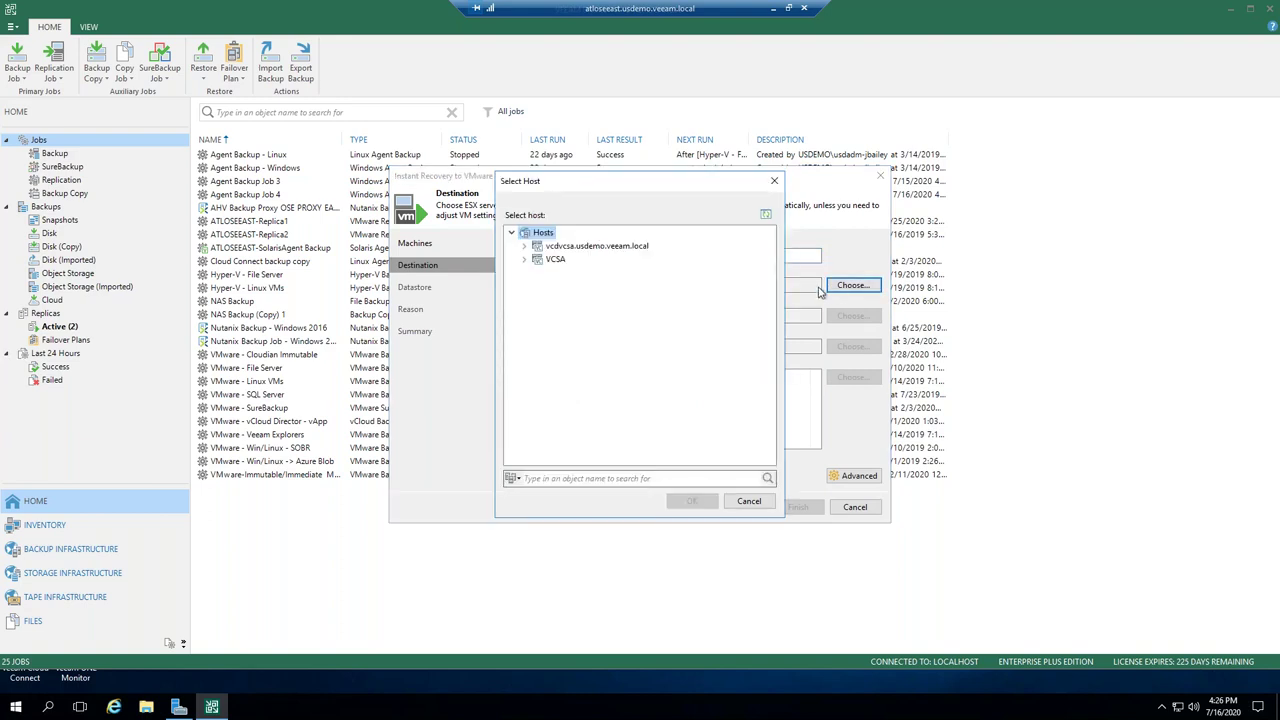
{"action": "left_click", "coordinate": [555, 250]}
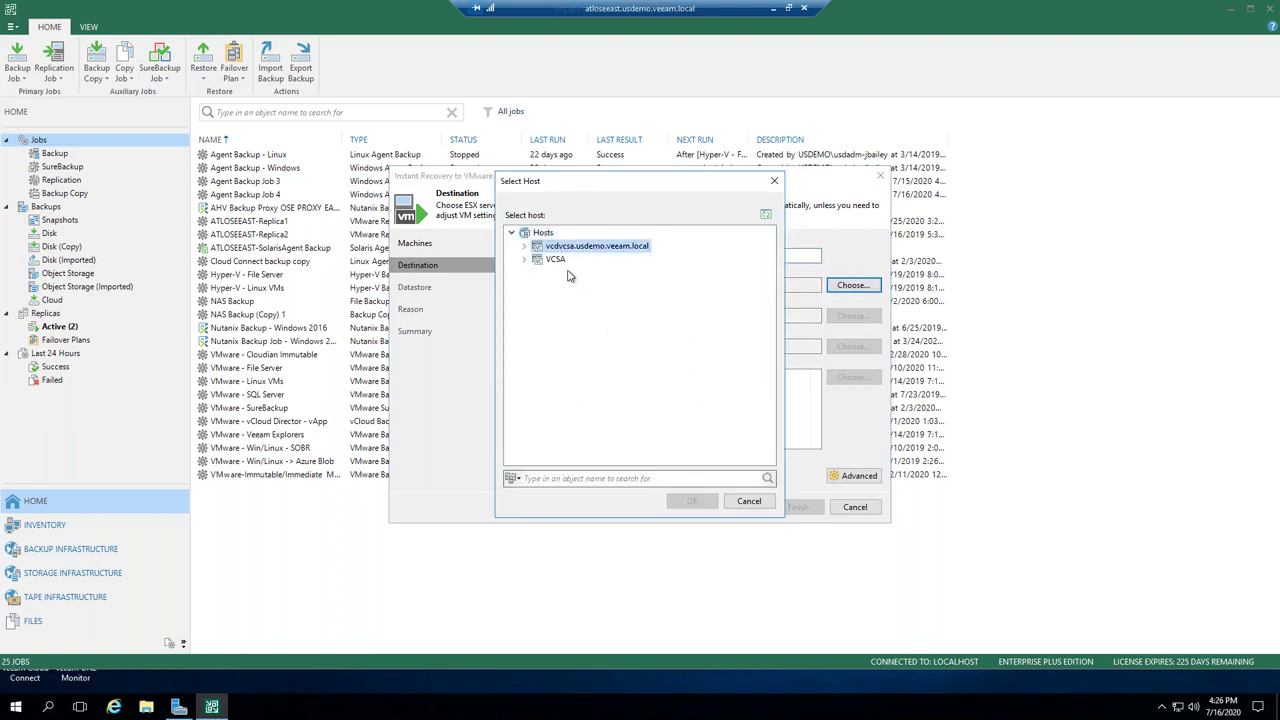
{"action": "left_click", "coordinate": [561, 262]}
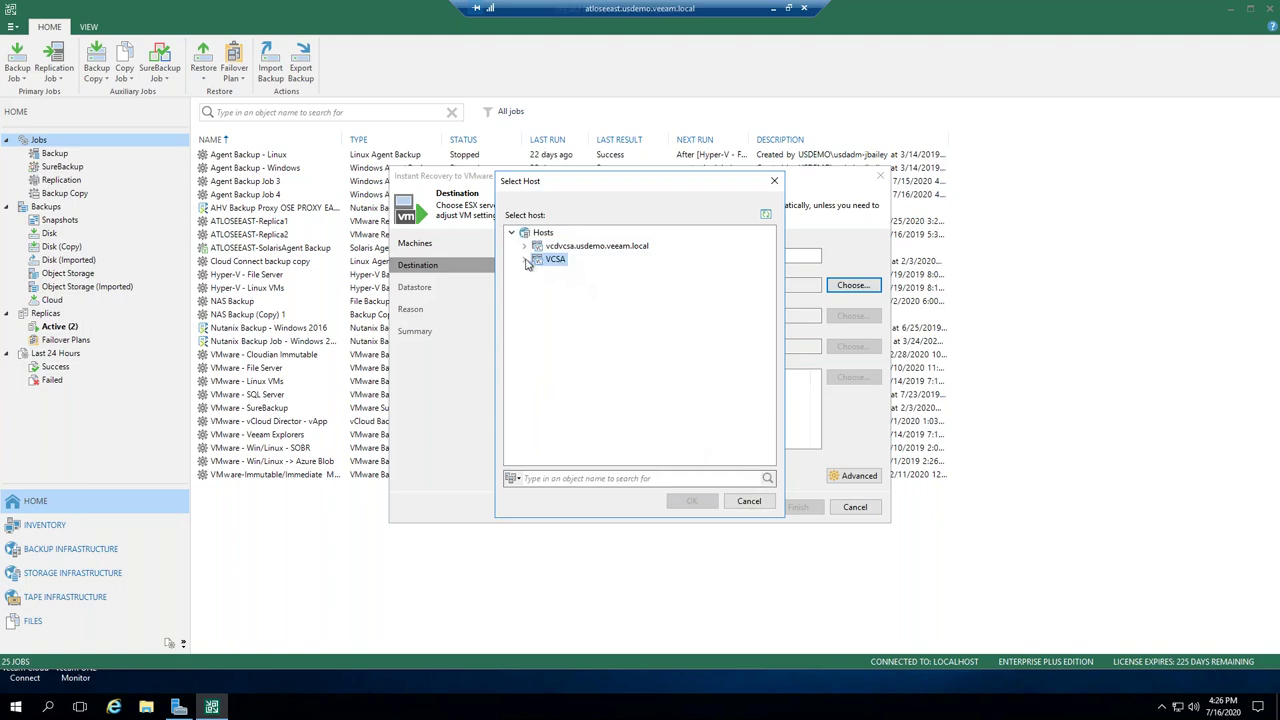
{"action": "left_click", "coordinate": [512, 234]}
{"action": "left_click", "coordinate": [512, 234]}
{"action": "key", "text": "Escape"}
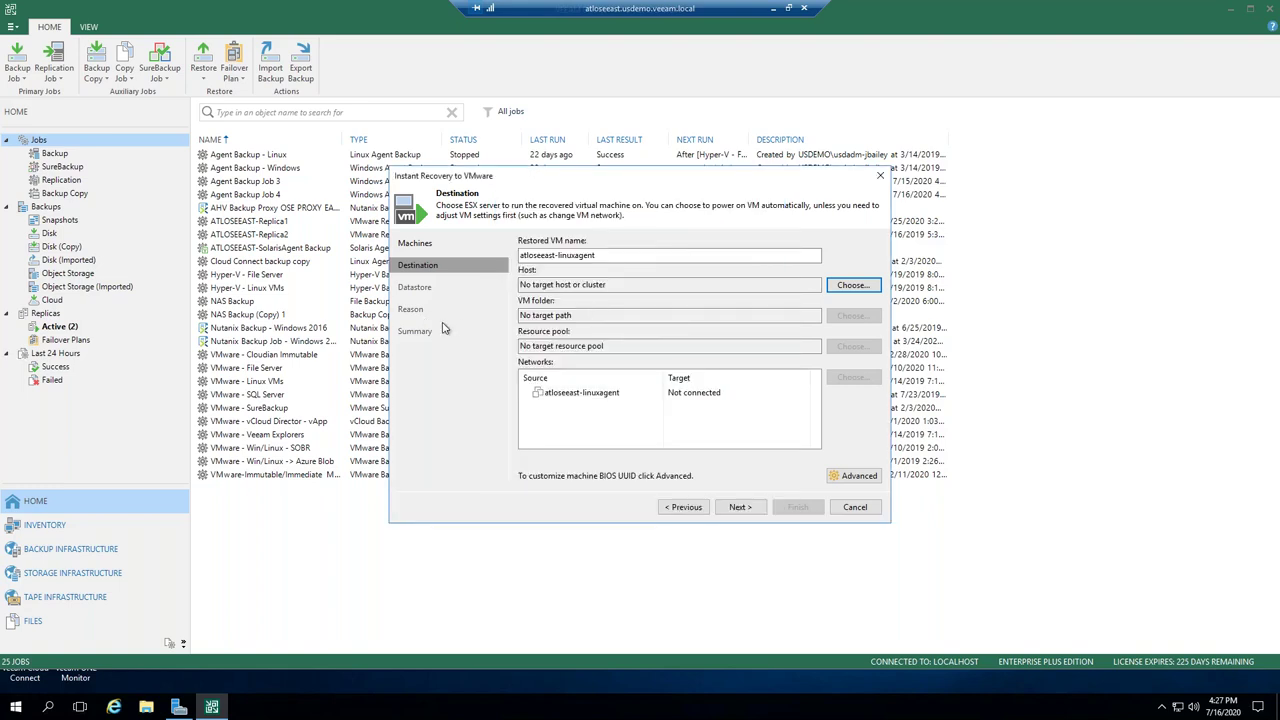
{"action": "left_click", "coordinate": [740, 507]}
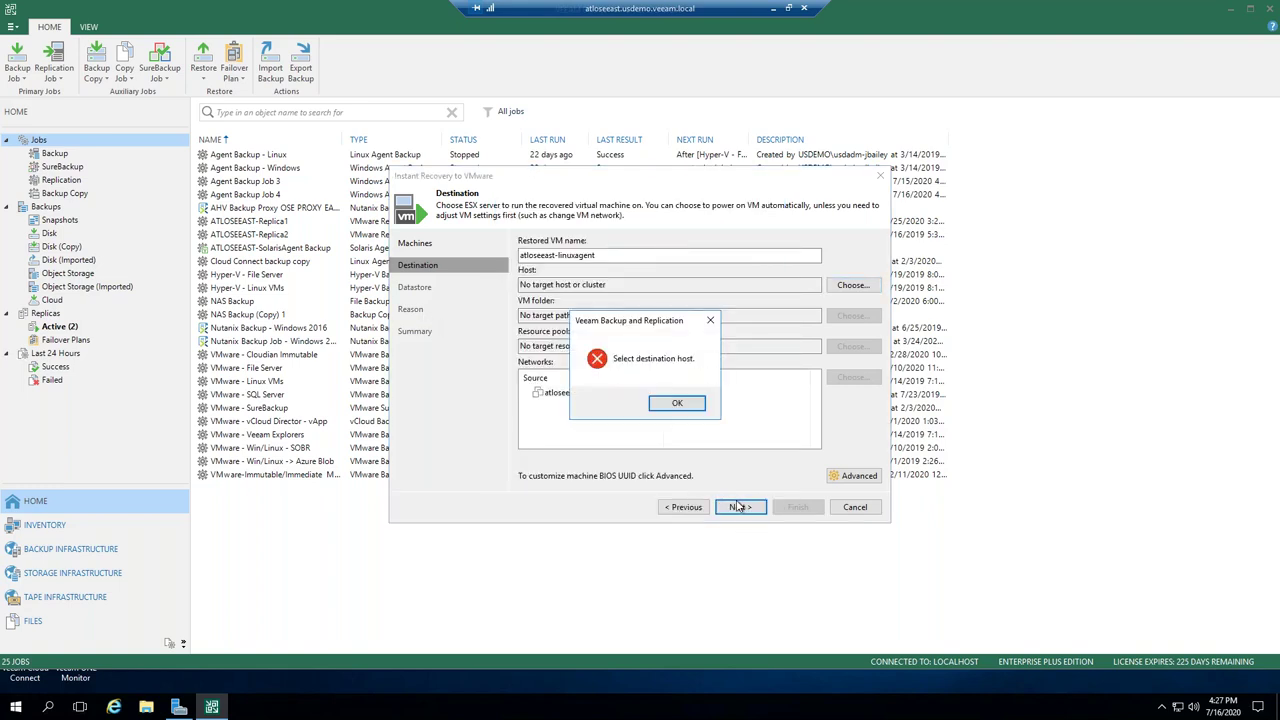
{"action": "left_click", "coordinate": [655, 402]}
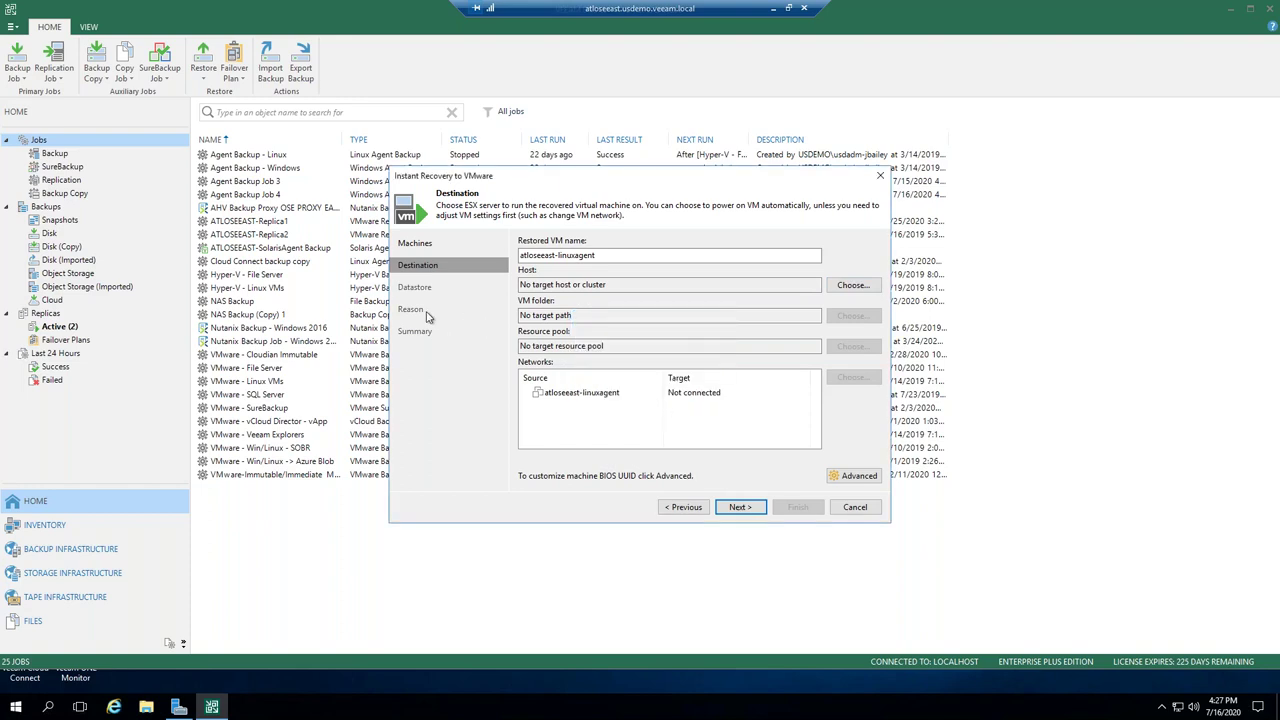
- Try to choose a destination host by expanding vcdvcsa.usdemo.veeam.local to USDEMO vCD and its vCD cluster
{"action": "left_click", "coordinate": [850, 289]}
{"action": "left_click", "coordinate": [524, 246]}
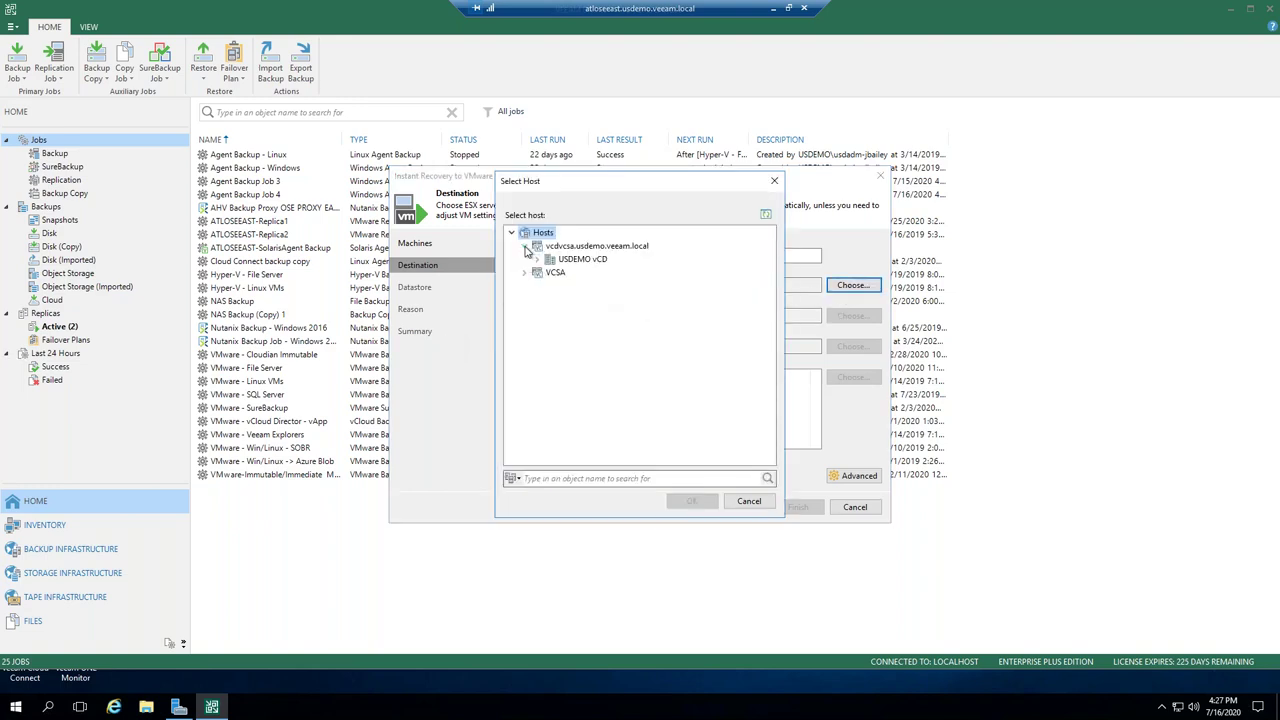
{"action": "left_click", "coordinate": [581, 260]}
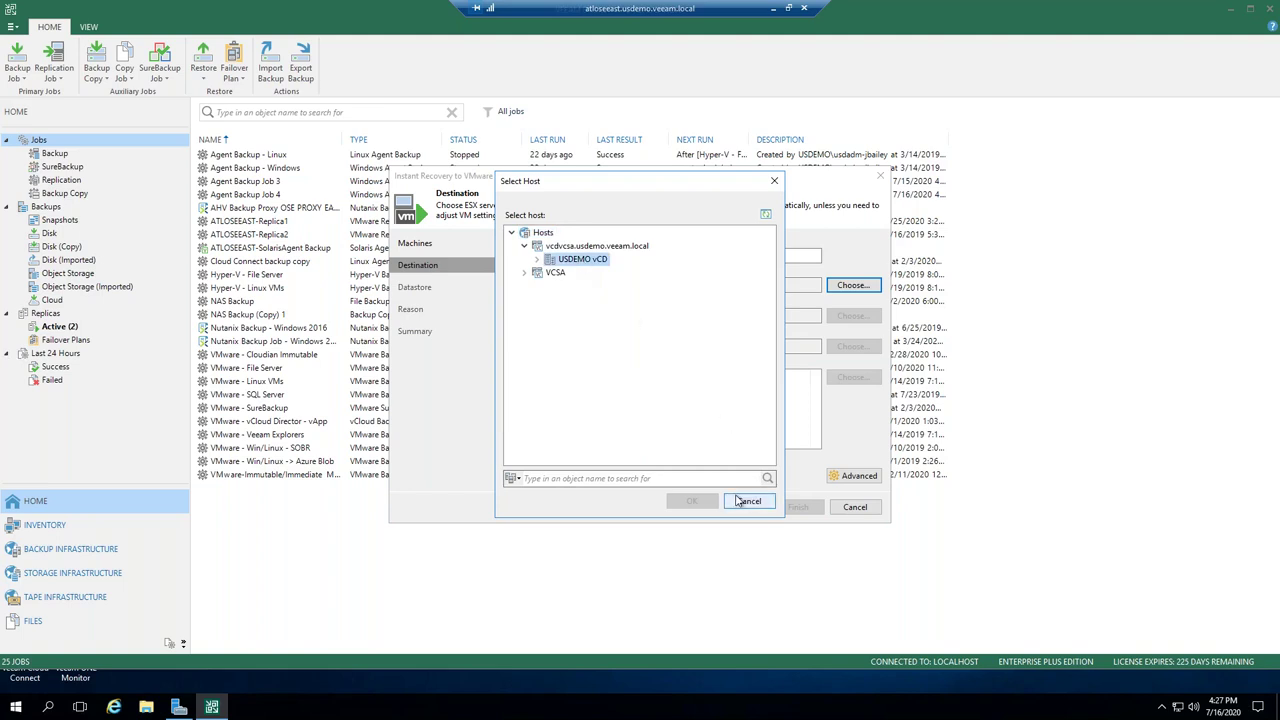
{"action": "double_click", "coordinate": [592, 260]}
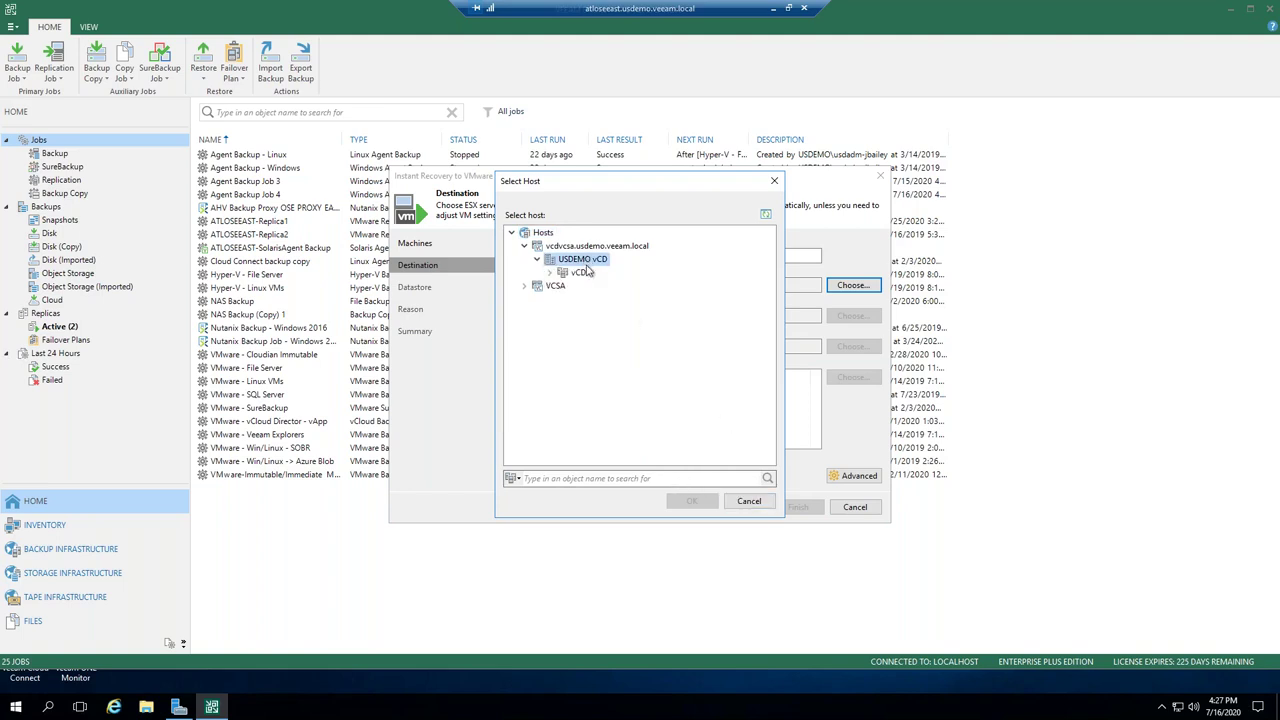
{"action": "left_click", "coordinate": [579, 273]}
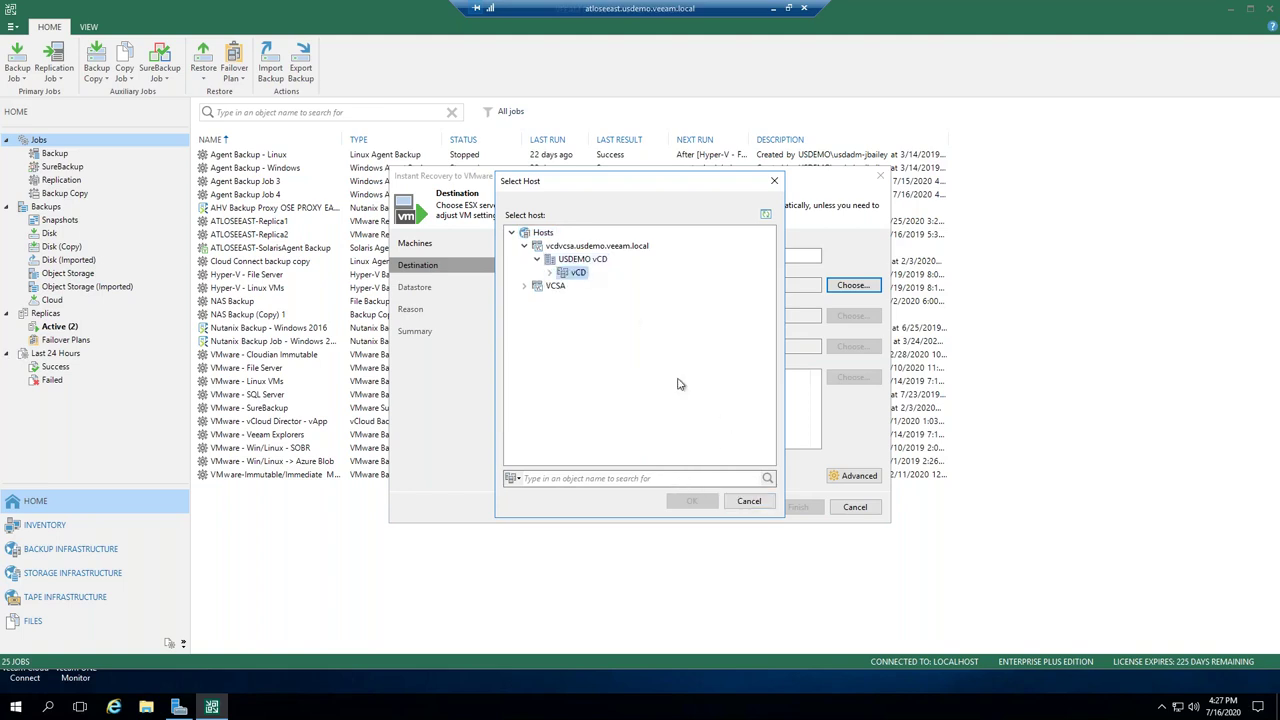
{"action": "left_click", "coordinate": [561, 288]}
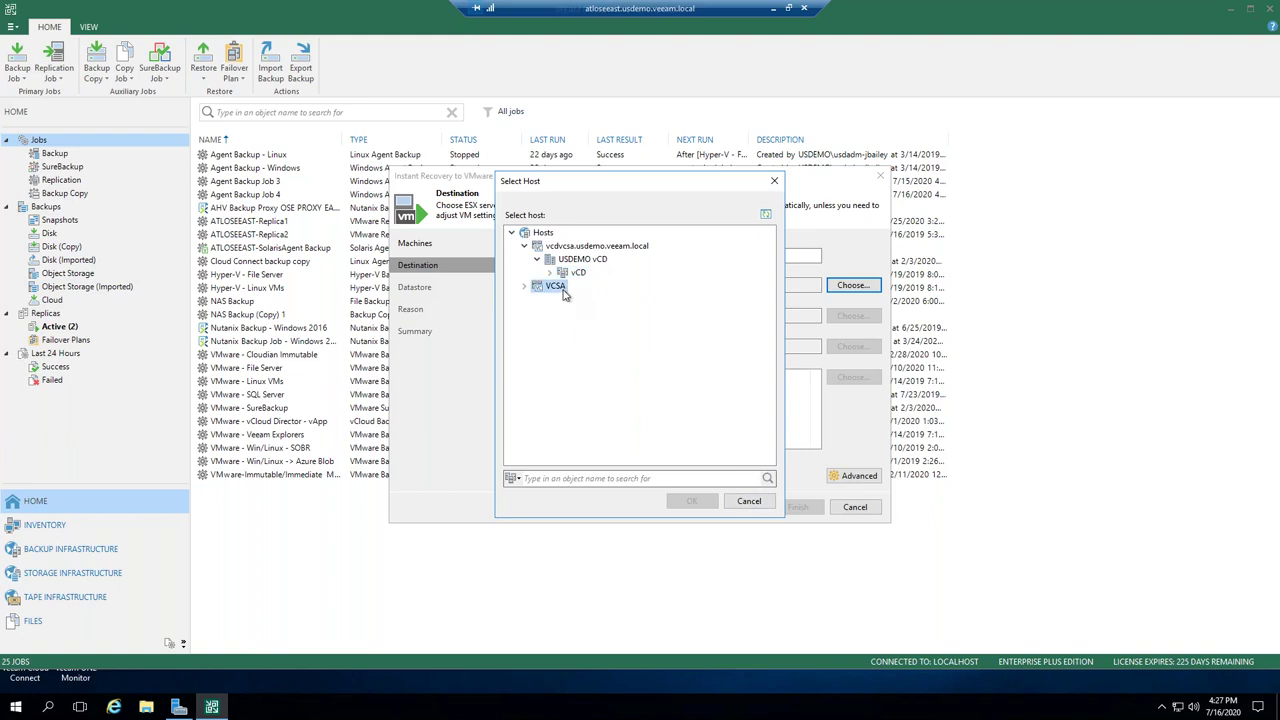
{"action": "left_click", "coordinate": [749, 501]}
{"action": "left_click", "coordinate": [742, 507]}
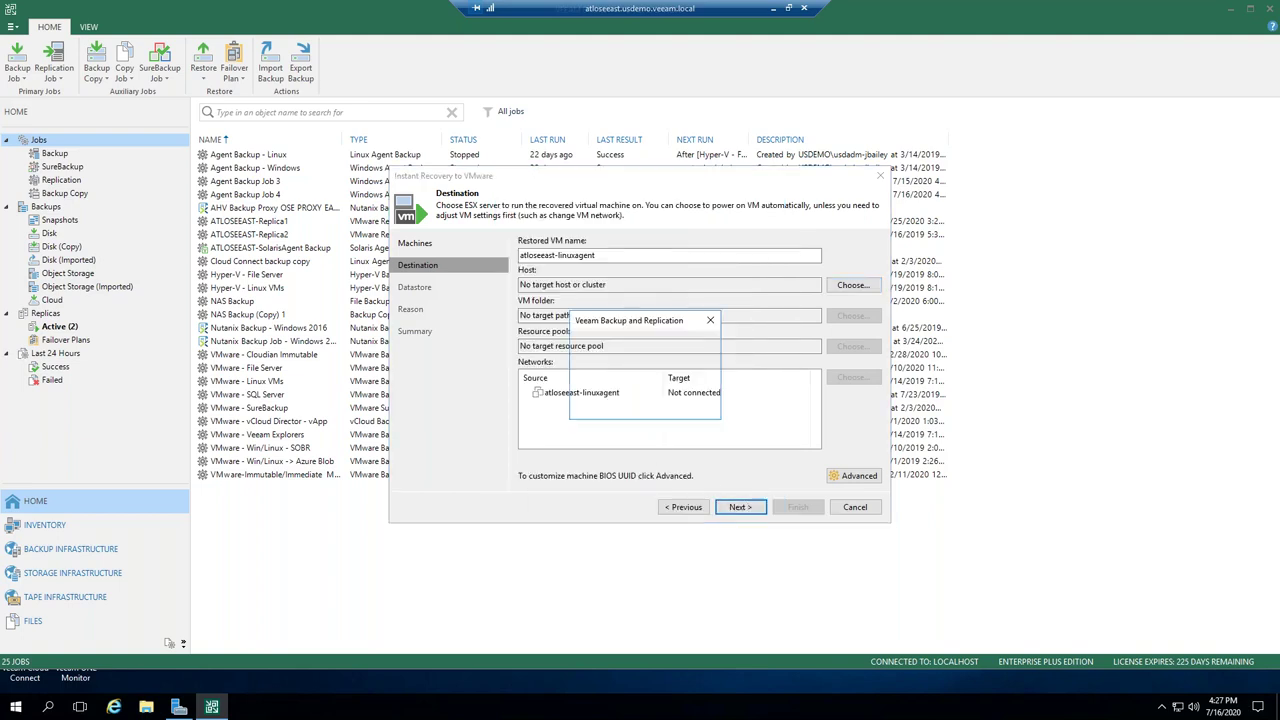
{"action": "left_click", "coordinate": [670, 405]}
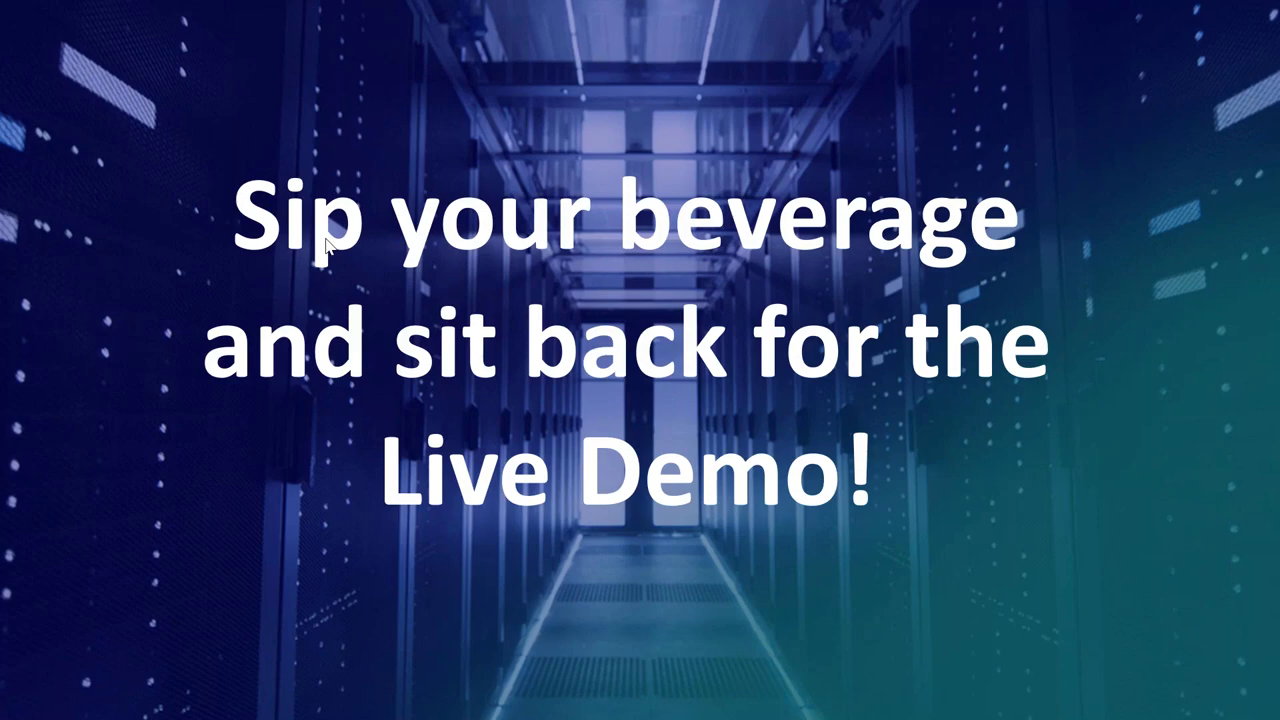
{"action": "left_click", "coordinate": [404, 241]}
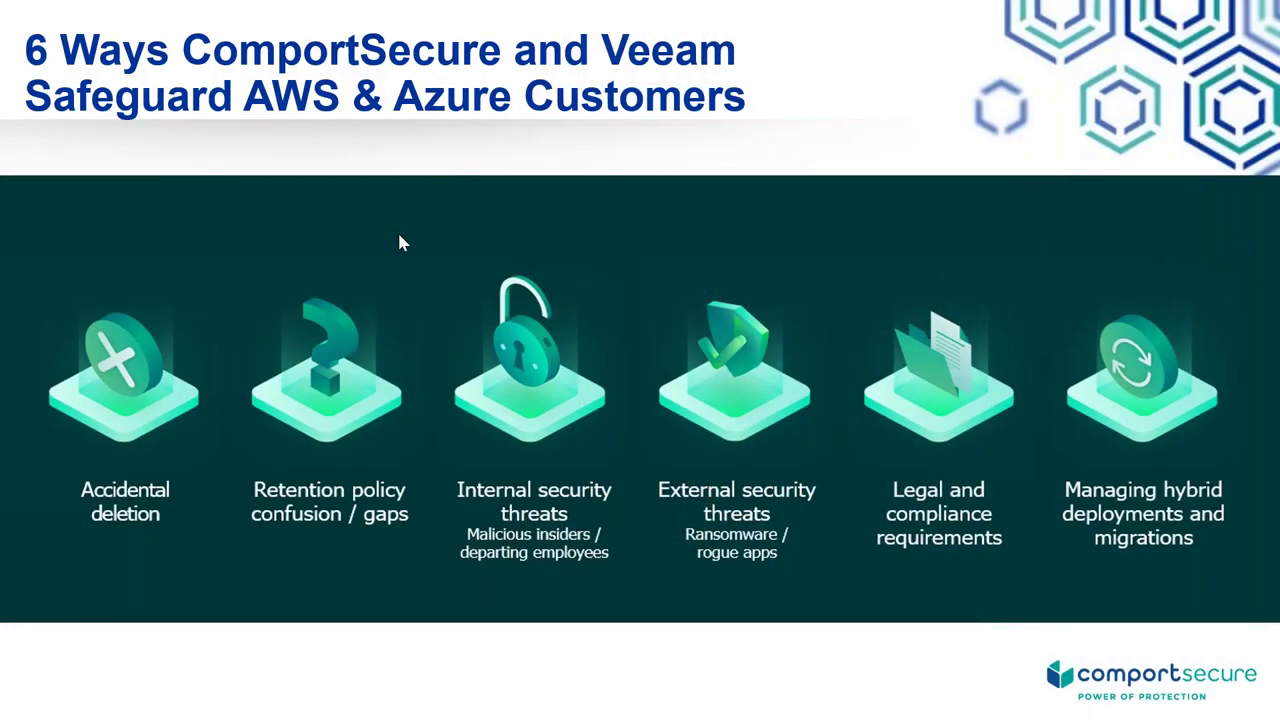